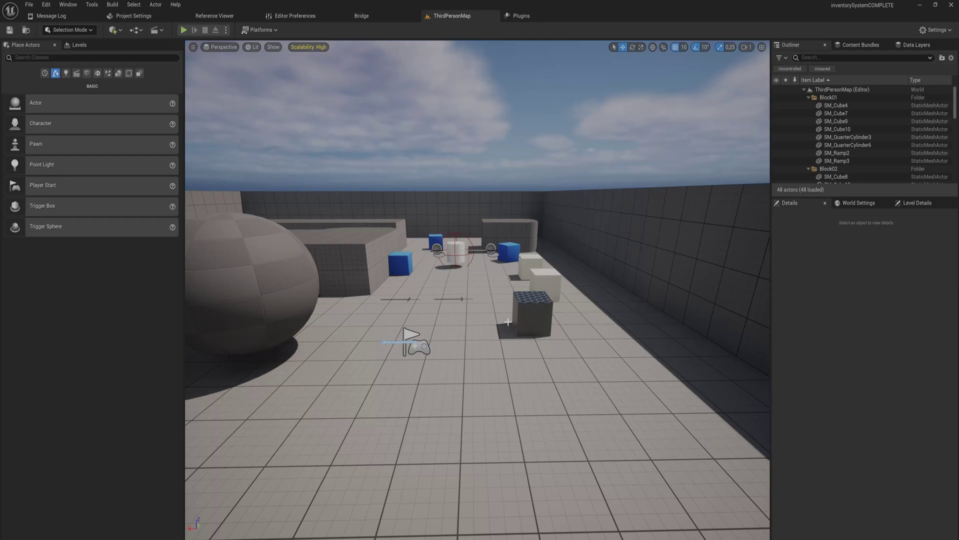
Look around the level, then show the Content Drawer at Content/Blueprints
{"action": "scroll", "coordinate": [508, 321], "scroll_direction": "down", "scroll_amount": 3}
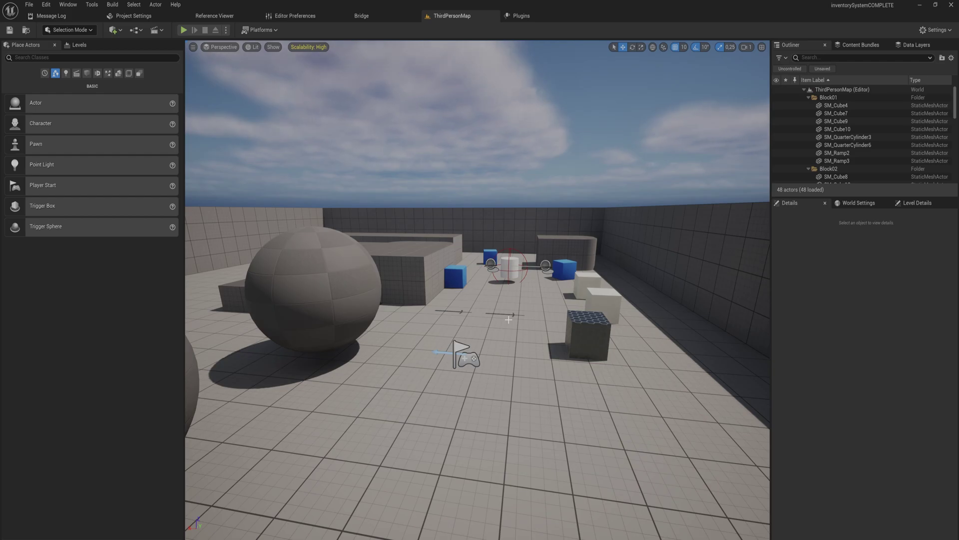
{"action": "scroll", "coordinate": [509, 319], "scroll_direction": "up", "scroll_amount": 6}
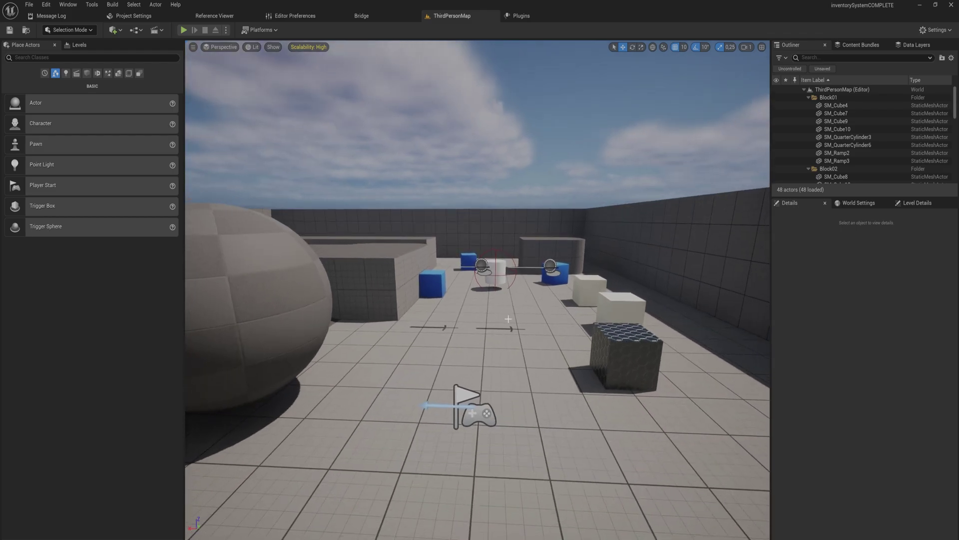
{"action": "key", "text": "ctrl+space"}
Open GM_Inventory and select its Get Asset Registry and Get Asset by Object Path nodes, then reopen the Content Drawer
{"action": "double_click", "coordinate": [293, 167]}
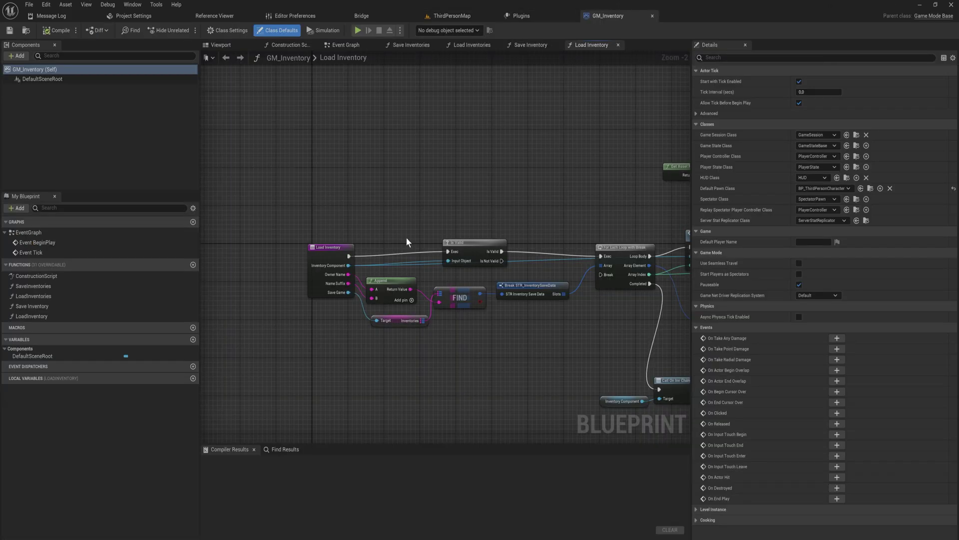
{"action": "left_click_drag", "start_coordinate": [305, 179], "coordinate": [513, 381]}
{"action": "right_click_drag", "start_coordinate": [514, 381], "coordinate": [189, 400]}
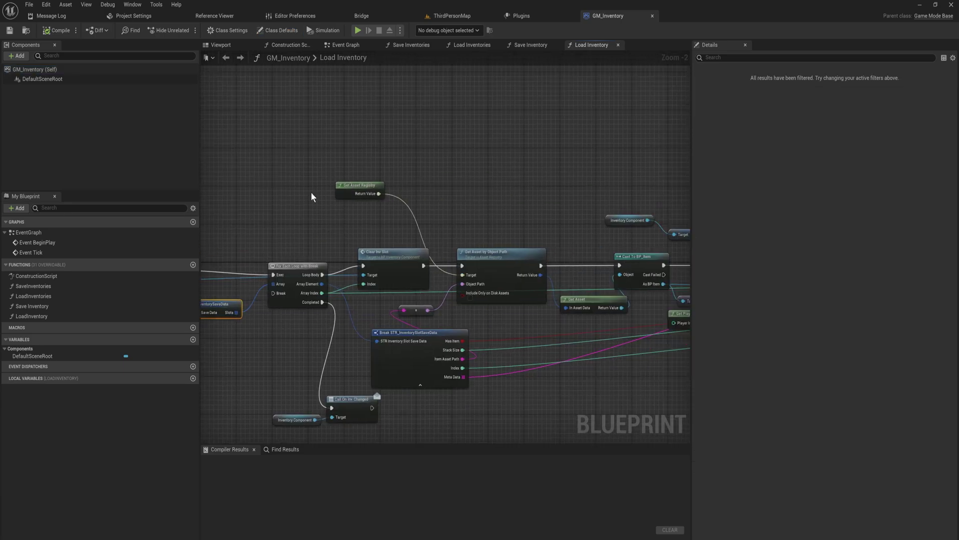
{"action": "left_click_drag", "start_coordinate": [306, 207], "coordinate": [392, 158]}
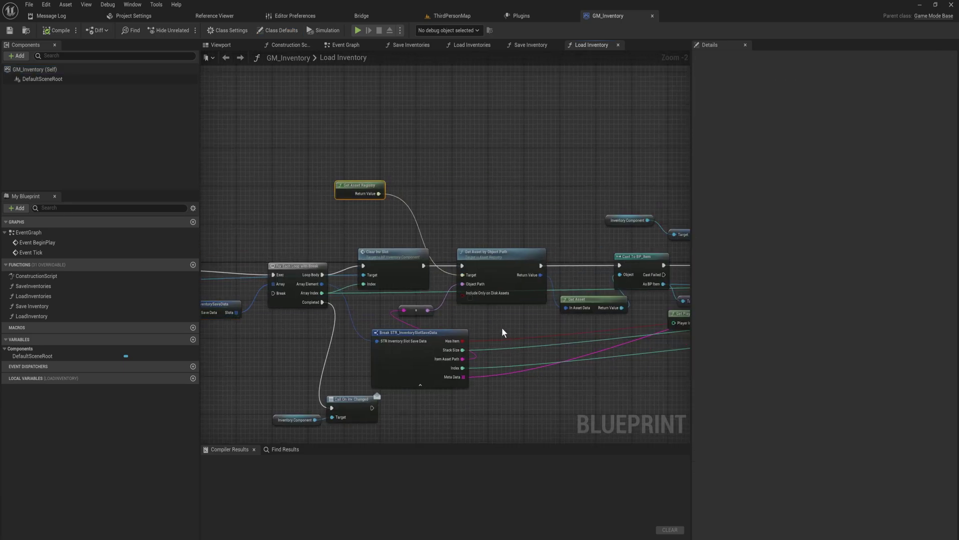
{"action": "right_click_drag", "start_coordinate": [502, 328], "coordinate": [474, 298]}
{"action": "left_click", "coordinate": [458, 220]}
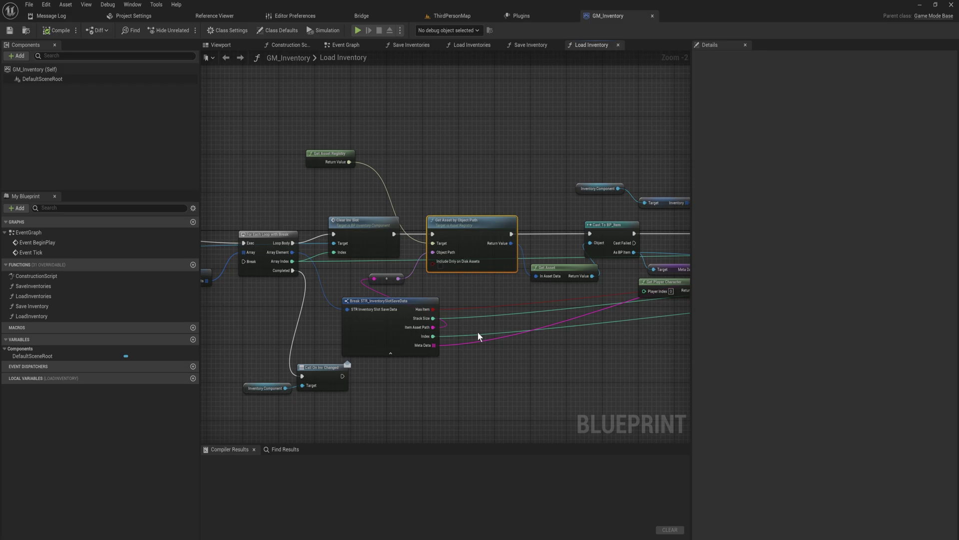
{"action": "key", "text": "ctrl+space"}
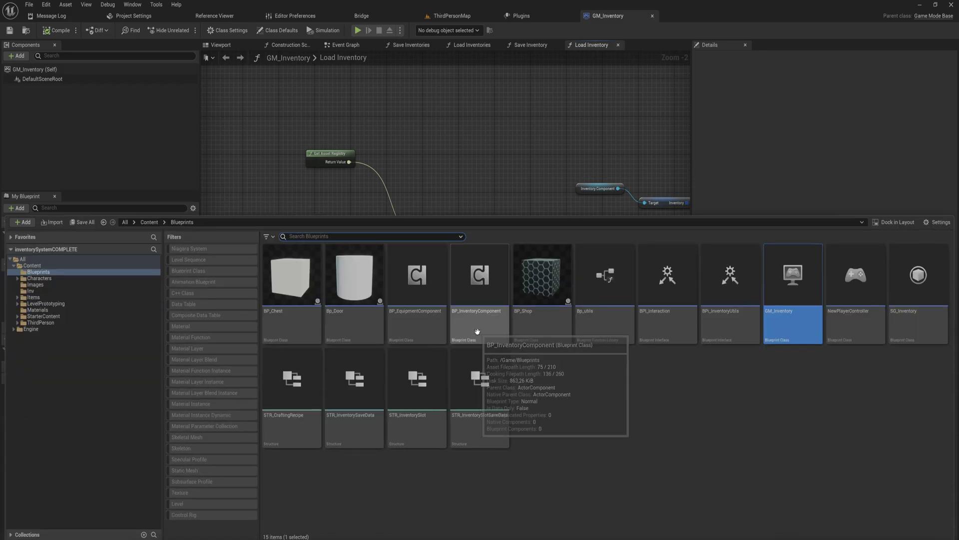
Inspect the six data assets in Items/Item_Assets, from Item_basicChestPlate to Item_Sword2
{"action": "left_click", "coordinate": [69, 298]}
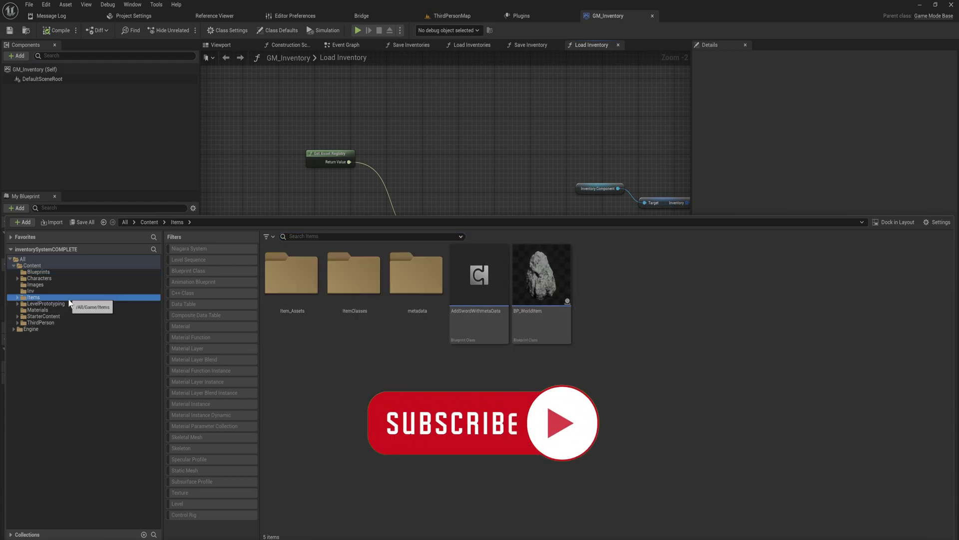
{"action": "double_click", "coordinate": [285, 305]}
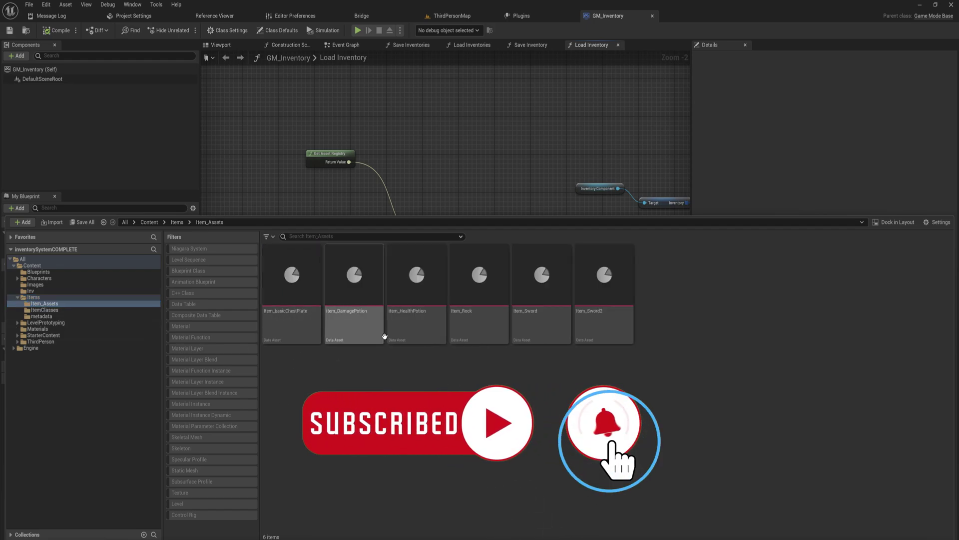
{"action": "left_click", "coordinate": [300, 327]}
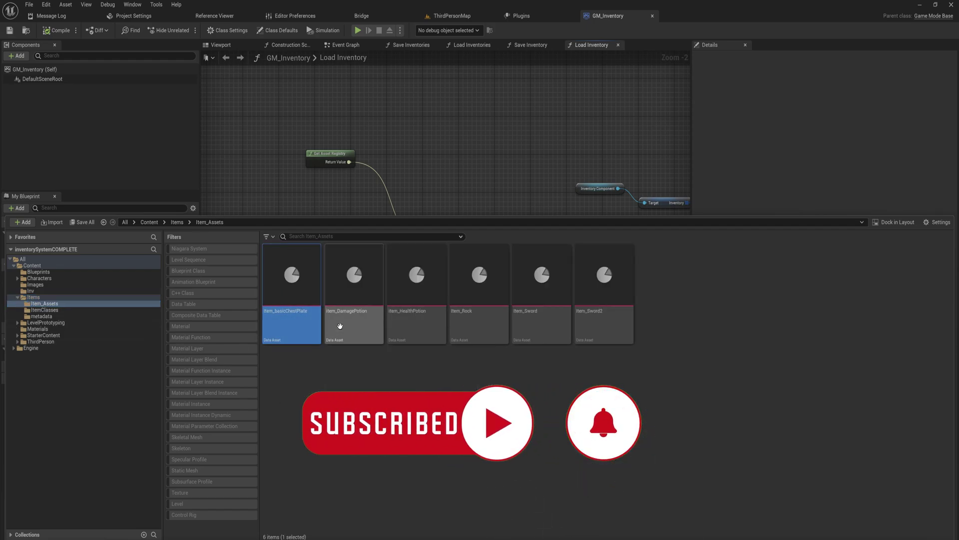
{"action": "left_click", "coordinate": [339, 326]}
{"action": "left_click", "coordinate": [309, 324]}
{"action": "left_click", "coordinate": [343, 325]}
{"action": "left_click", "coordinate": [429, 325]}
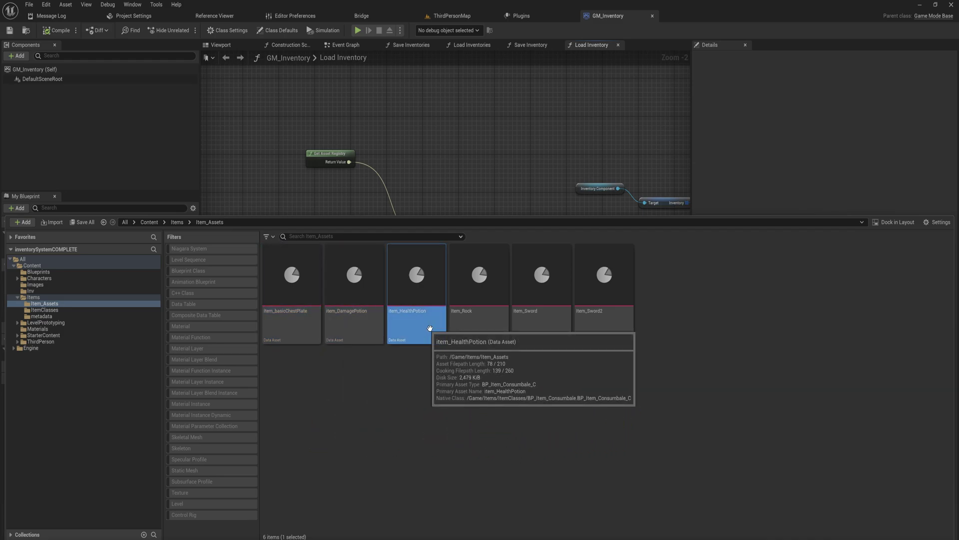
{"action": "left_click", "coordinate": [480, 325]}
{"action": "left_click", "coordinate": [558, 324]}
{"action": "left_click", "coordinate": [625, 327]}
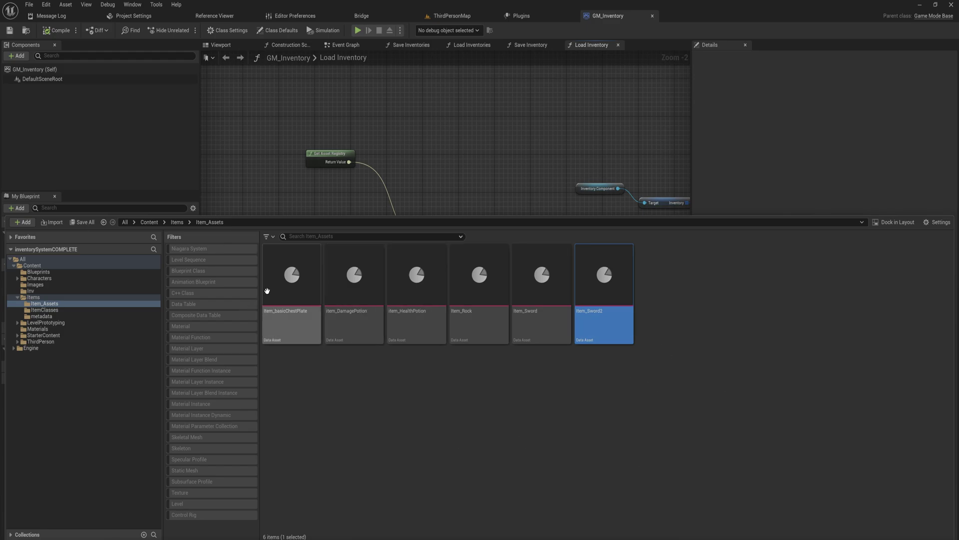
Pan the Save Inventories graph to show the loop, Append and Save Inventory nodes
{"action": "mouse_move", "coordinate": [289, 277]}
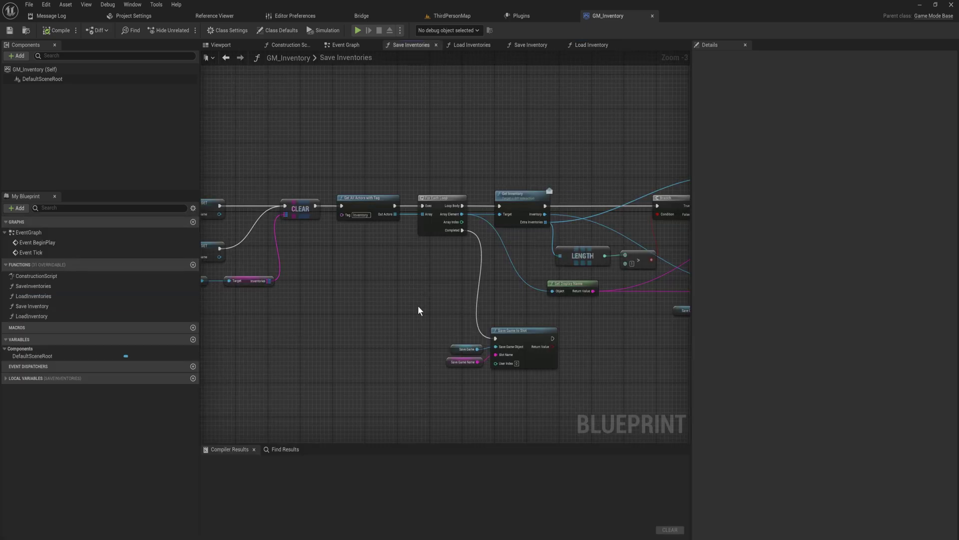
{"action": "right_click_drag", "start_coordinate": [418, 307], "coordinate": [326, 306]}
{"action": "right_click_drag", "start_coordinate": [465, 318], "coordinate": [463, 298]}
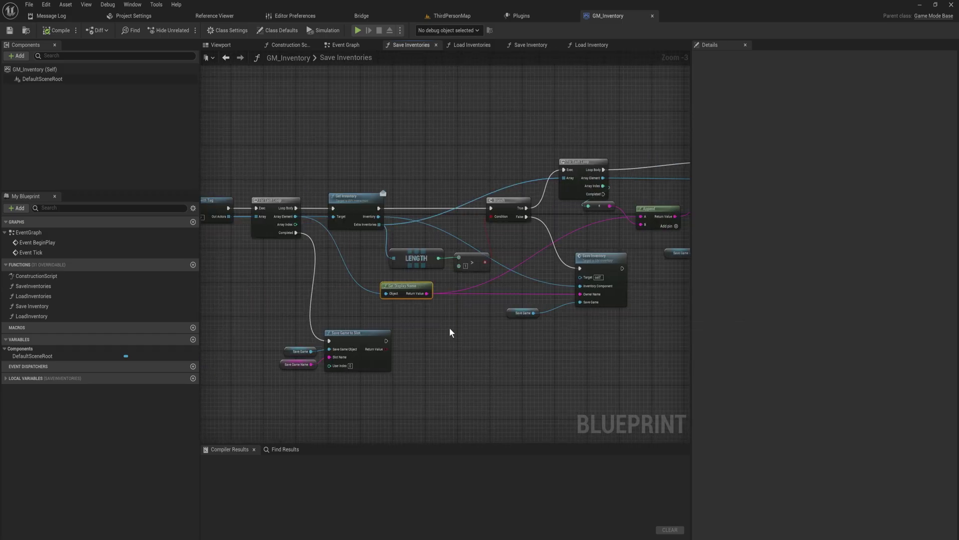
Select the Append node in Save Inventories, then open and survey the Load Inventories graph
{"action": "right_click_drag", "start_coordinate": [448, 328], "coordinate": [255, 348]}
{"action": "left_click", "coordinate": [468, 231]}
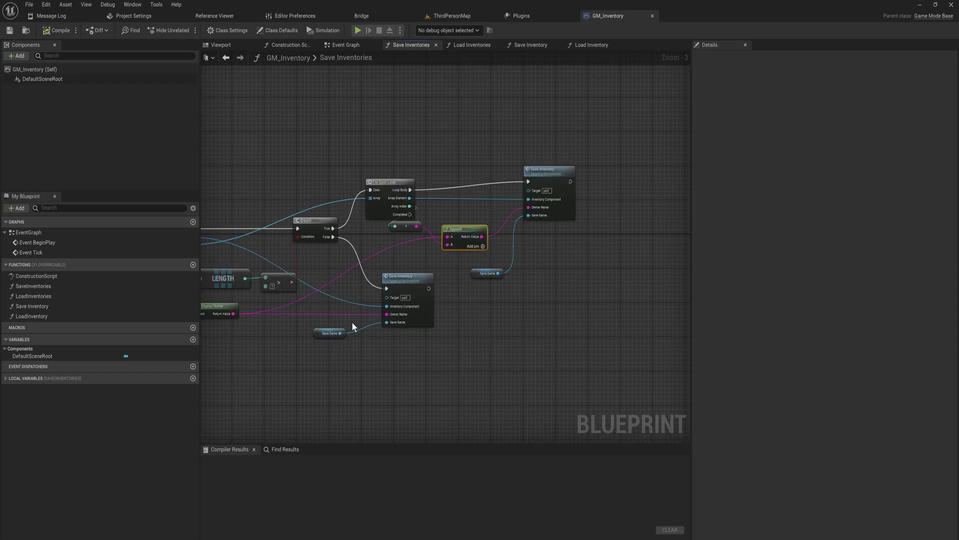
{"action": "double_click", "coordinate": [33, 296]}
{"action": "scroll", "coordinate": [282, 235], "scroll_direction": "up", "scroll_amount": 2}
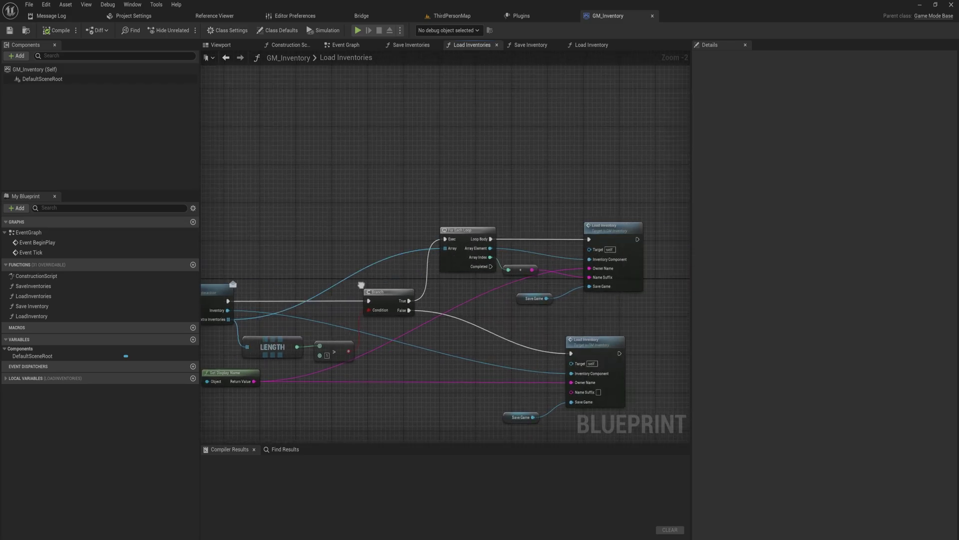
{"action": "right_click_drag", "start_coordinate": [362, 284], "coordinate": [247, 306]}
In the Load Inventory graph, shift Get Asset Registry right and inspect its connected nodes
{"action": "double_click", "coordinate": [495, 252]}
{"action": "left_click_drag", "start_coordinate": [350, 211], "coordinate": [387, 210]}
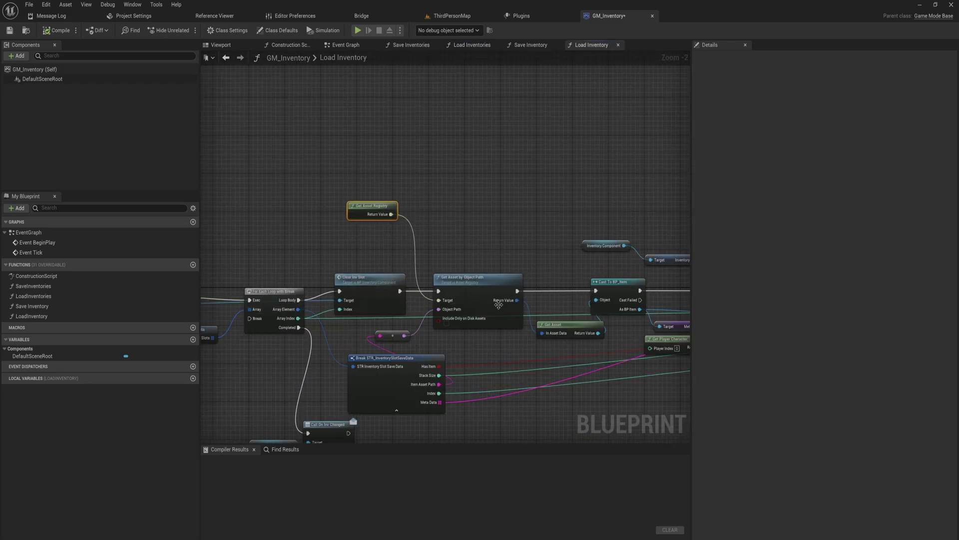
{"action": "left_click", "coordinate": [480, 278]}
{"action": "right_click_drag", "start_coordinate": [488, 288], "coordinate": [406, 250]}
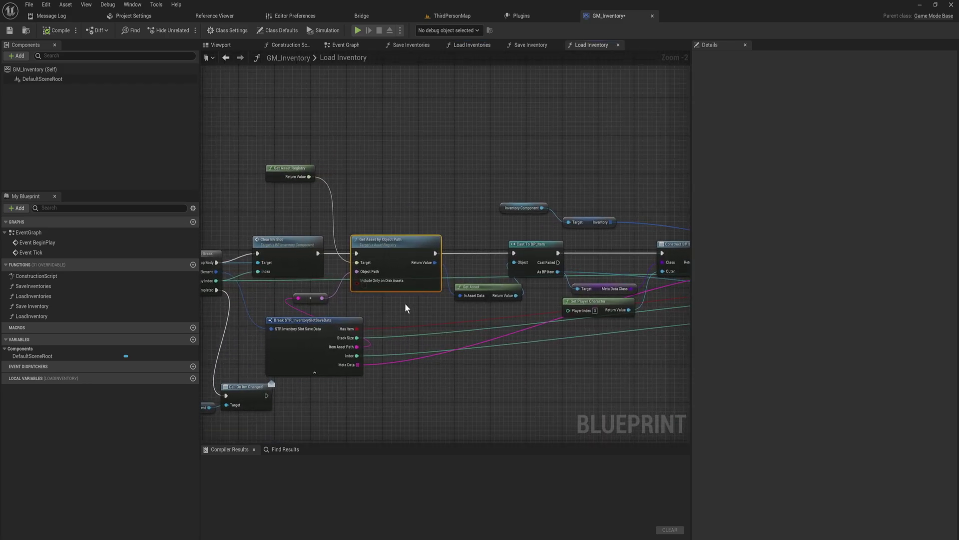
{"action": "left_click", "coordinate": [319, 322]}
{"action": "right_click_drag", "start_coordinate": [330, 273], "coordinate": [244, 284]}
{"action": "right_click_drag", "start_coordinate": [403, 320], "coordinate": [598, 277]}
{"action": "left_click", "coordinate": [276, 160]}
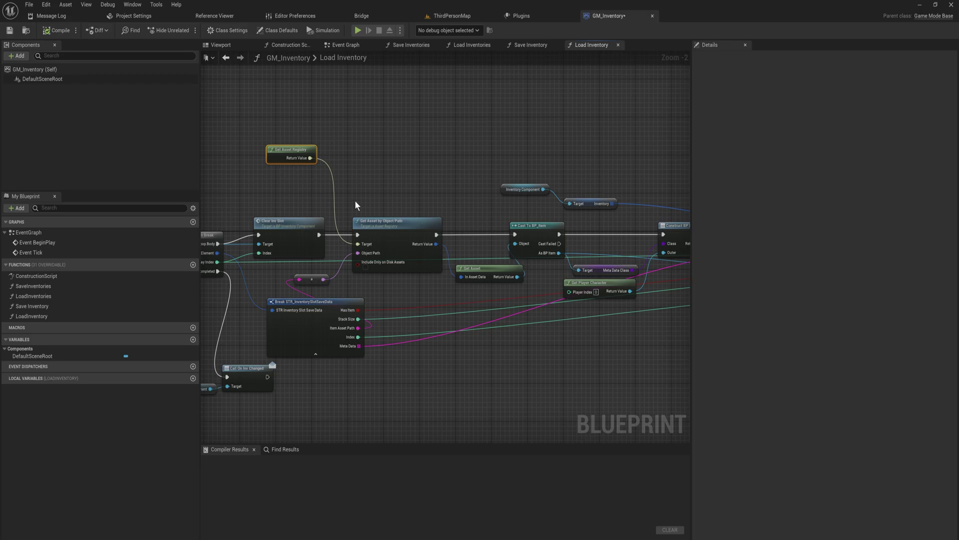
Return to ThirdPersonMap and show Items/Item_Assets in the Content Drawer with nothing selected
{"action": "left_click", "coordinate": [452, 16]}
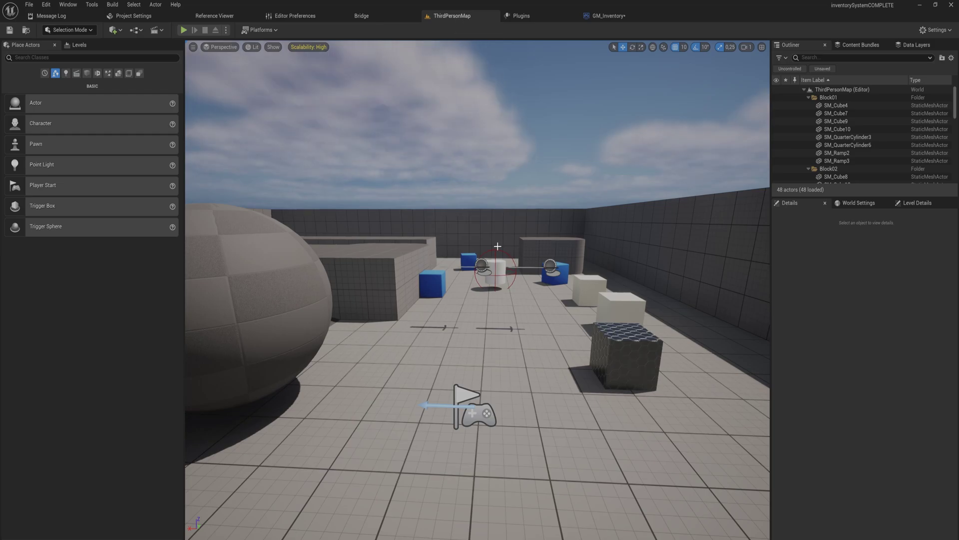
{"action": "right_click_drag", "start_coordinate": [498, 246], "coordinate": [479, 263]}
{"action": "key", "text": "ctrl+space"}
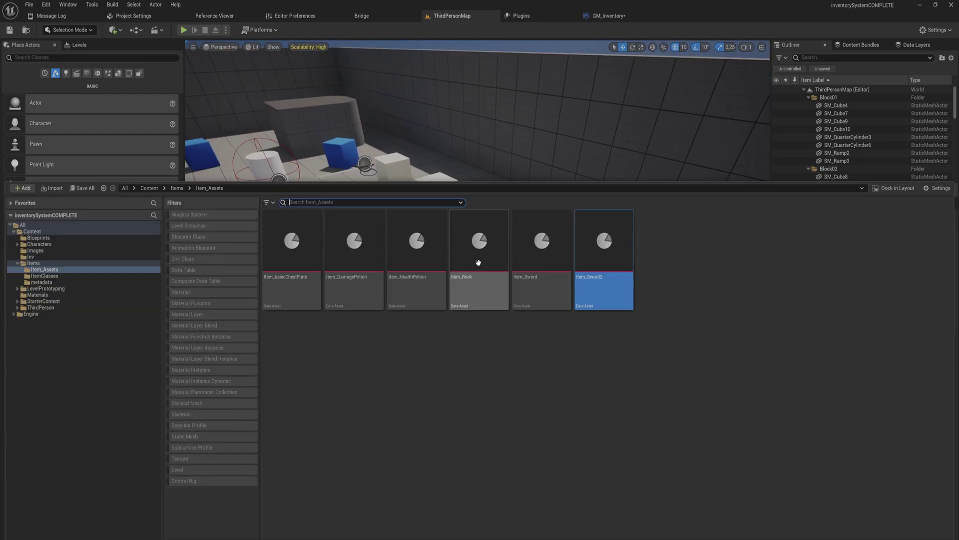
{"action": "left_click", "coordinate": [654, 285]}
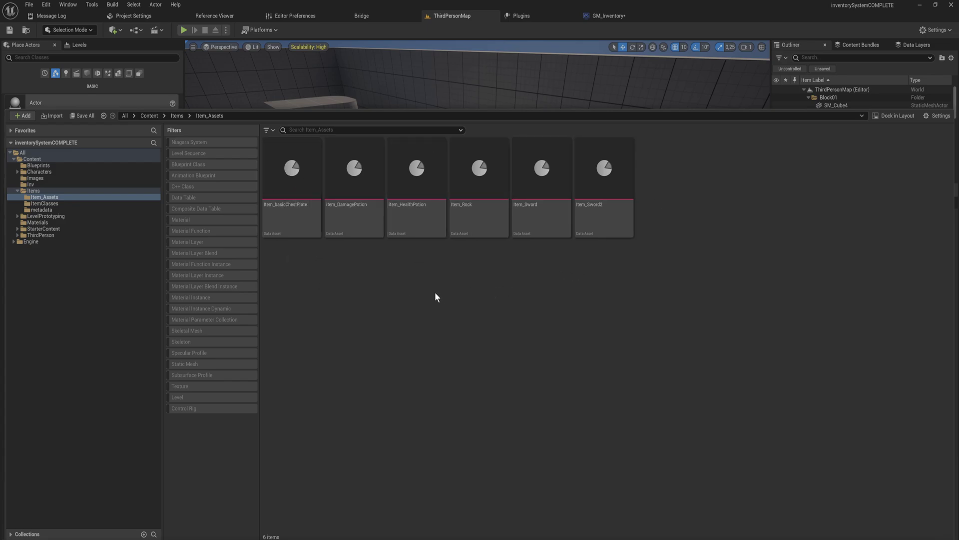
{"action": "right_click", "coordinate": [355, 298]}
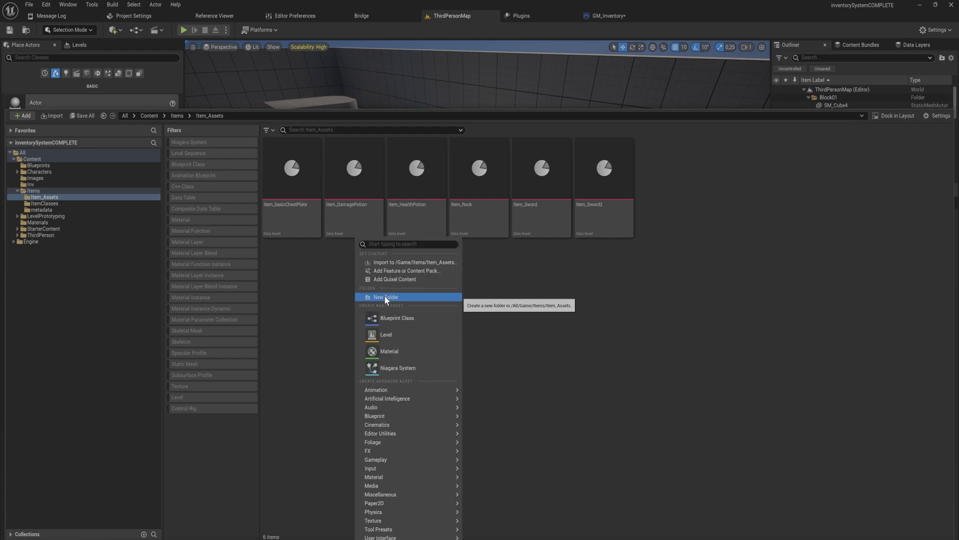
Create an 'Amror' folder and move Item_basicChestPlate into it
{"action": "left_click", "coordinate": [384, 296]}
{"action": "type", "text": "Amror"}
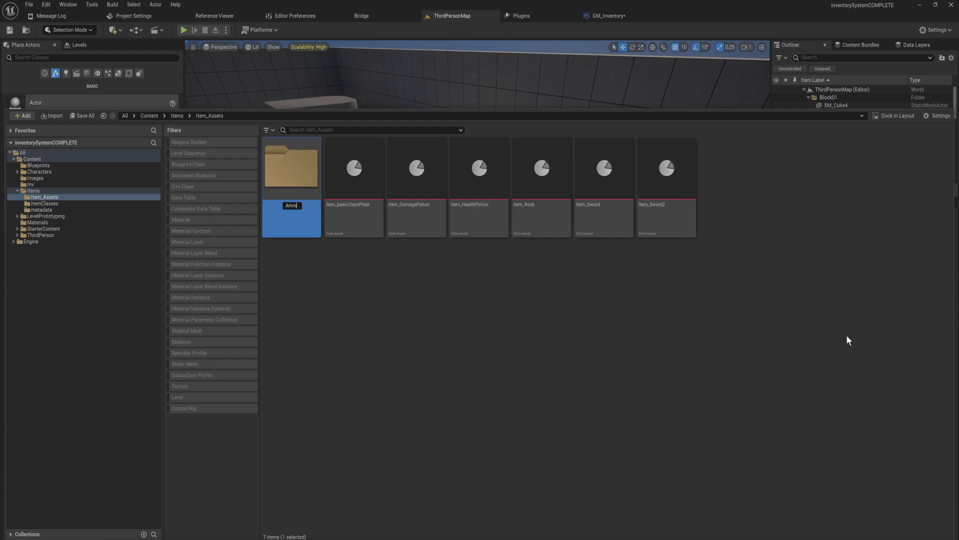
{"action": "left_click", "coordinate": [358, 220]}
{"action": "left_click_drag", "start_coordinate": [358, 220], "coordinate": [286, 194]}
{"action": "left_click", "coordinate": [314, 210]}
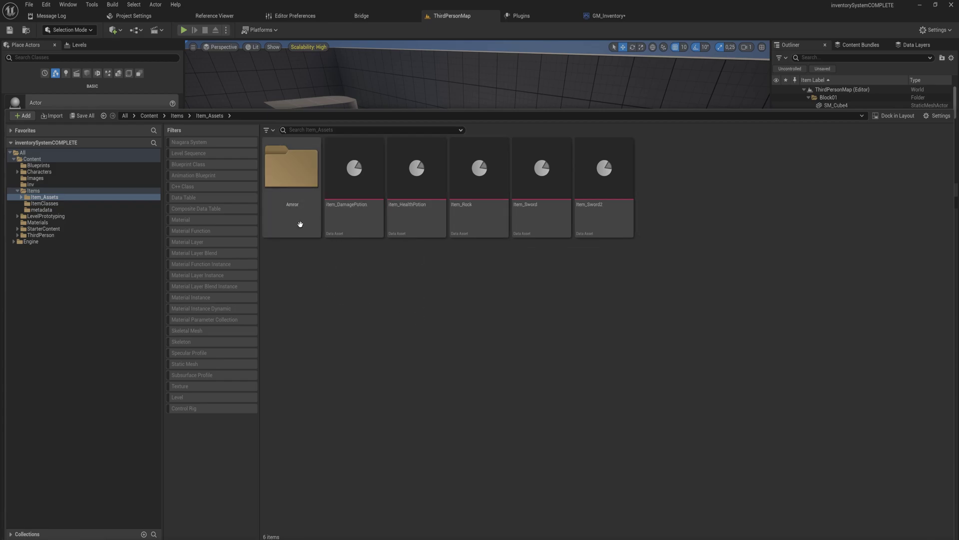
Create a 'wwapons' folder and move Item_Sword and Item_Sword2 into it
{"action": "key", "text": "ctrl+shift+n"}
{"action": "type", "text": "ww"}
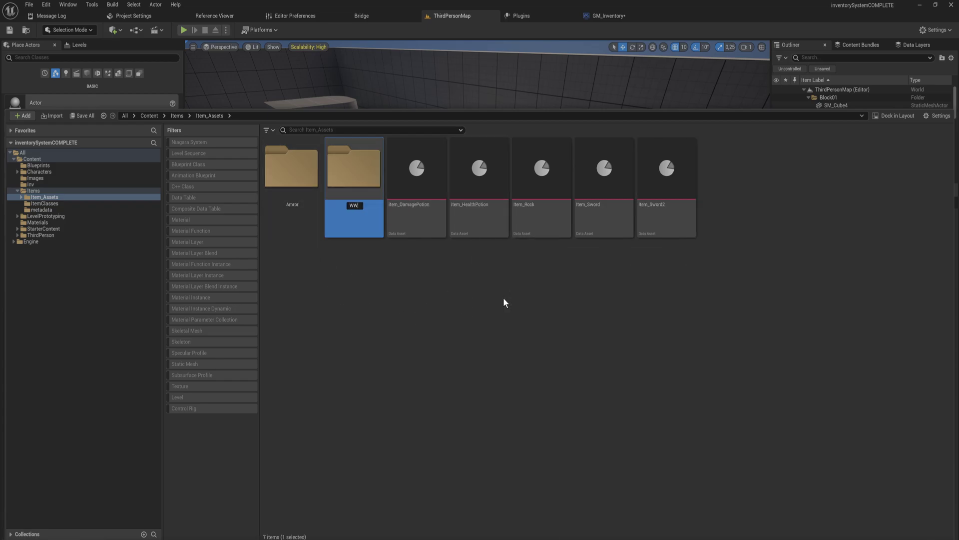
{"action": "type", "text": "apons"}
{"action": "key", "text": "Return"}
{"action": "left_click_drag", "start_coordinate": [672, 260], "coordinate": [352, 198]}
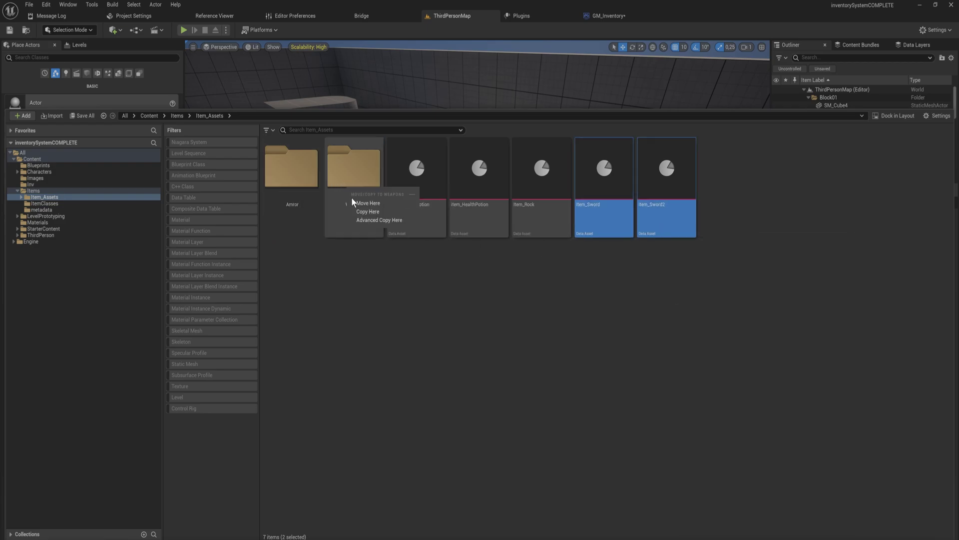
{"action": "left_click", "coordinate": [378, 202]}
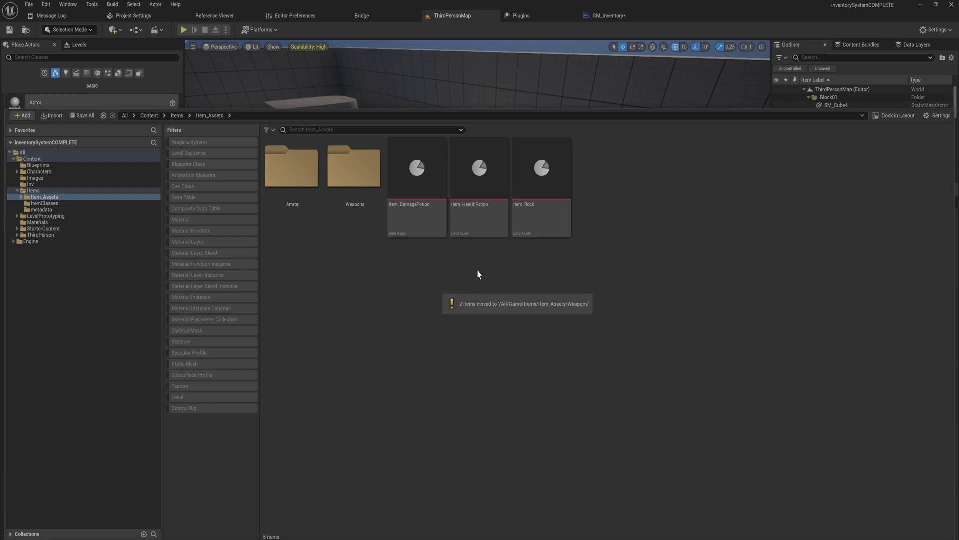
Create a Potions folder and move both potion data assets into it
{"action": "key", "text": "ctrl+shift+n"}
{"action": "type", "text": "Potions"}
{"action": "key", "text": "Return"}
{"action": "left_click_drag", "start_coordinate": [531, 299], "coordinate": [475, 220]}
{"action": "left_click_drag", "start_coordinate": [542, 215], "coordinate": [345, 189]}
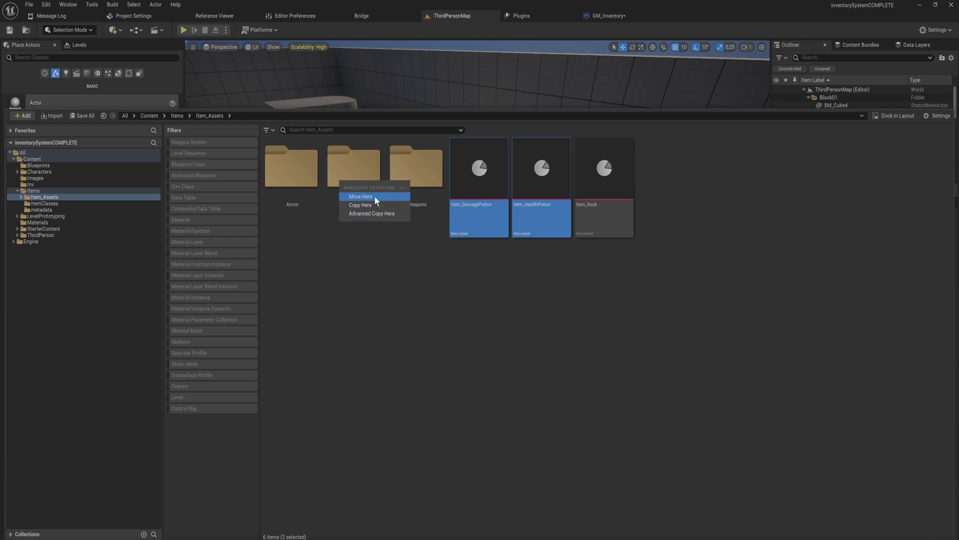
{"action": "left_click", "coordinate": [374, 196]}
Create a Misc folder and move Item_Rock into it
{"action": "right_click", "coordinate": [553, 206]}
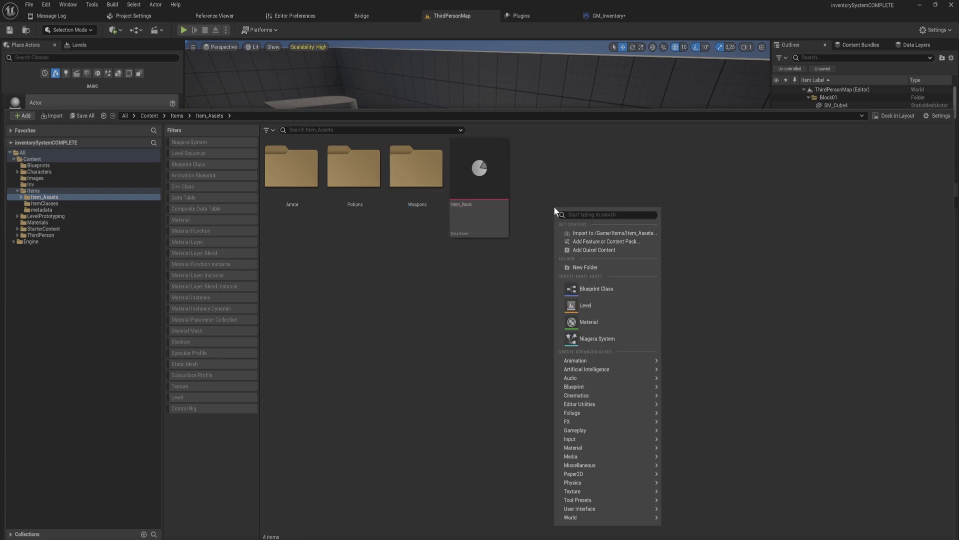
{"action": "left_click", "coordinate": [597, 265]}
{"action": "type", "text": "Mis"}
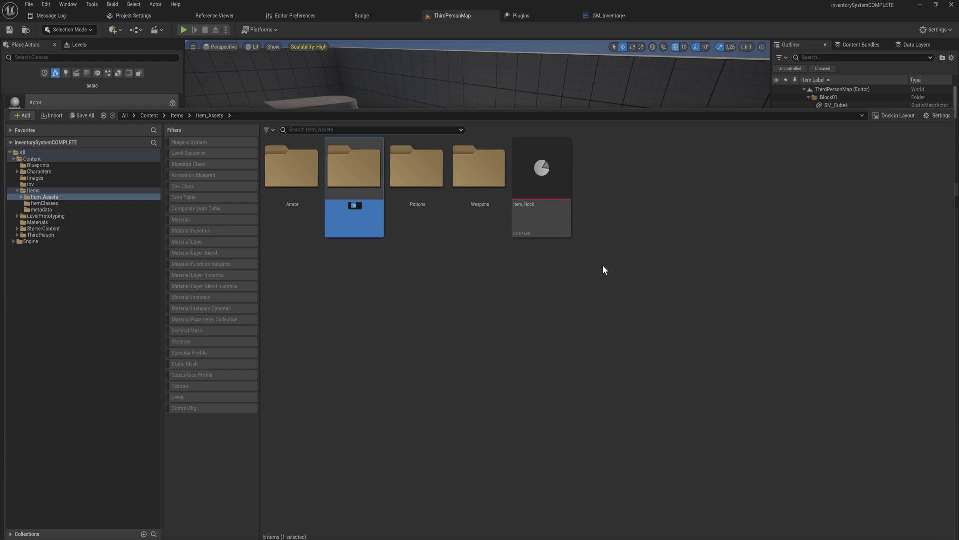
{"action": "type", "text": "c"}
{"action": "left_click_drag", "start_coordinate": [542, 199], "coordinate": [389, 193]}
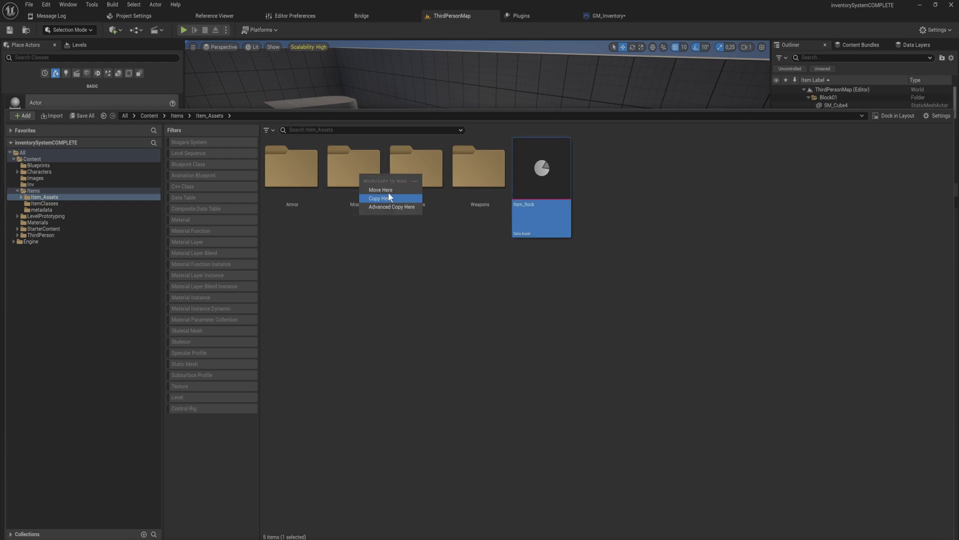
{"action": "left_click", "coordinate": [388, 193]}
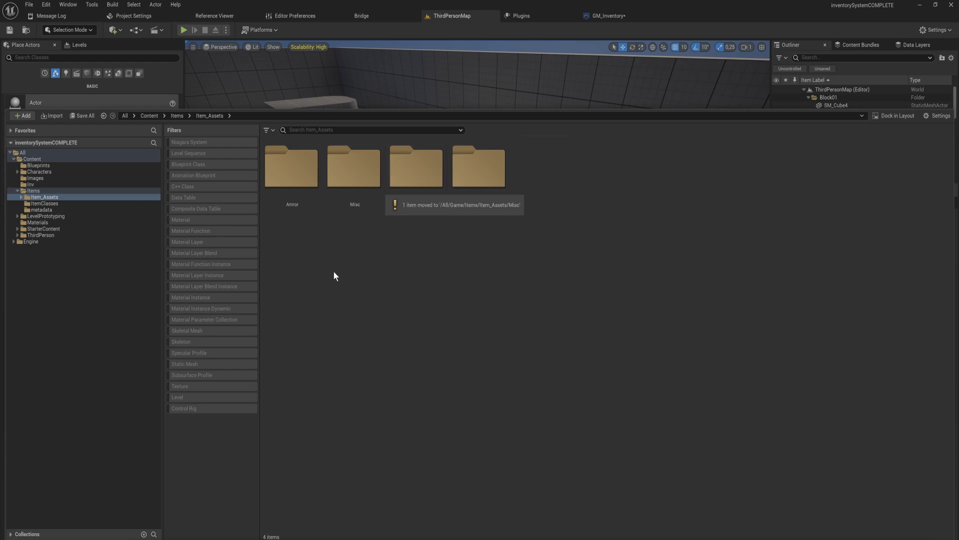
Check the contents of the Amror, Potions and Weapons folders in Item_Assets
{"action": "left_click", "coordinate": [45, 197]}
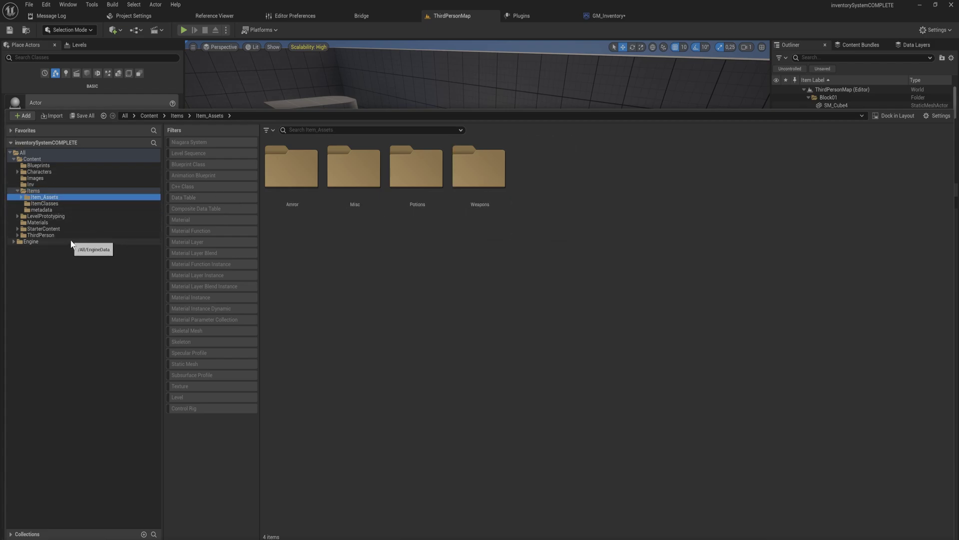
{"action": "double_click", "coordinate": [282, 184]}
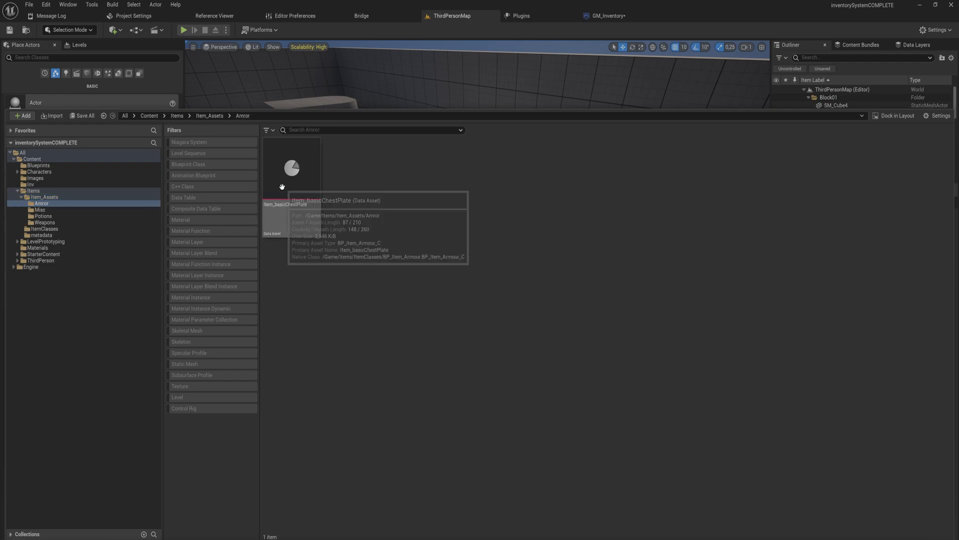
{"action": "left_click", "coordinate": [70, 216]}
{"action": "left_click", "coordinate": [72, 222]}
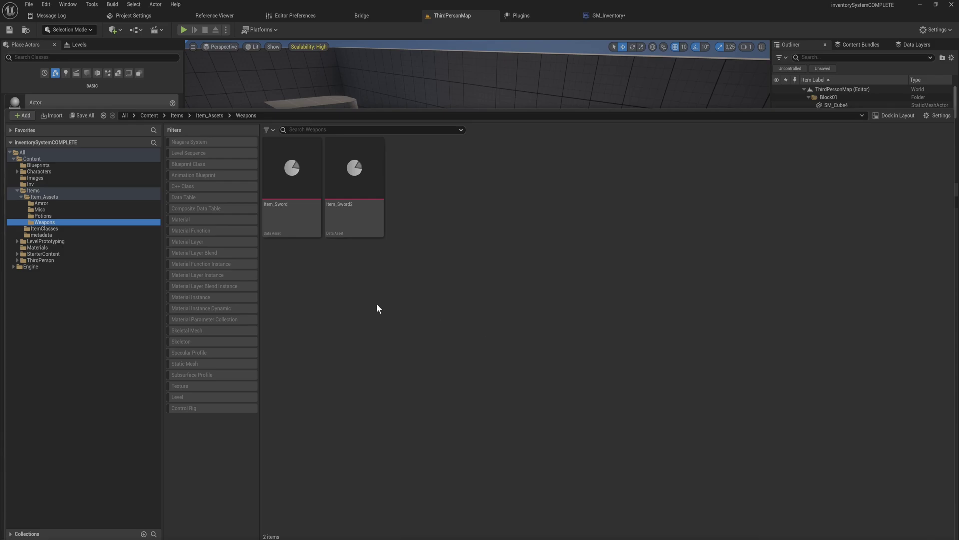
{"action": "left_click", "coordinate": [56, 198]}
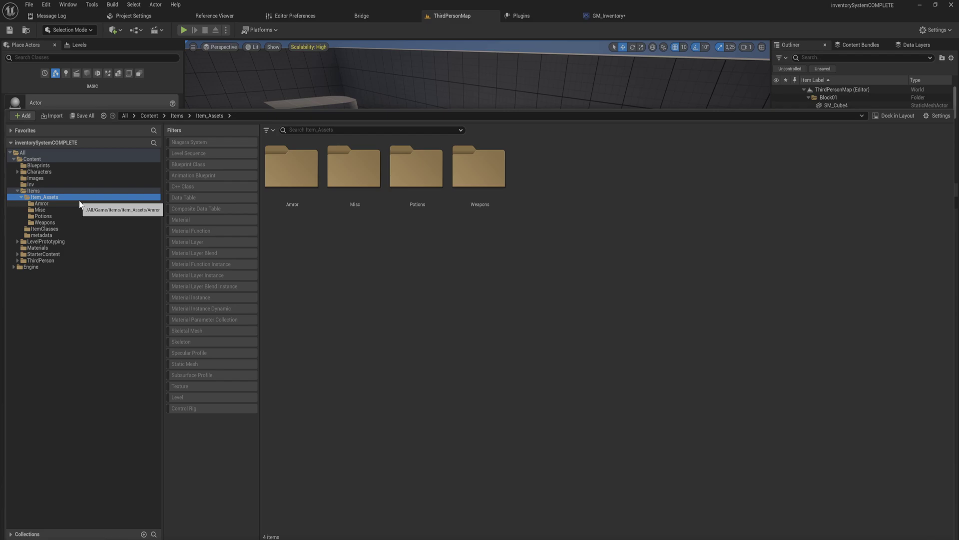
{"action": "left_click", "coordinate": [78, 202]}
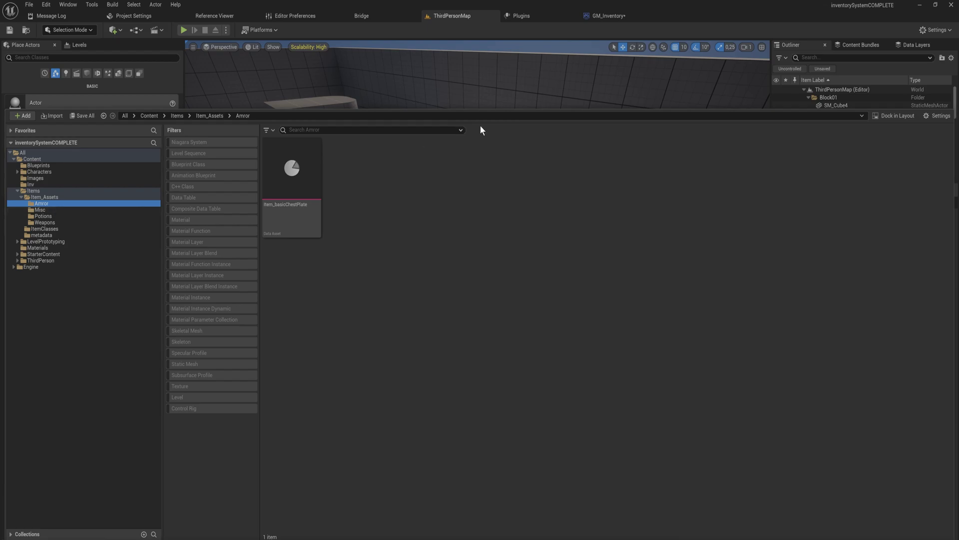
Select the BP_Shop hex cube in the level and open its Blueprint
{"action": "right_click_drag", "start_coordinate": [464, 95], "coordinate": [465, 95]}
{"action": "left_click", "coordinate": [475, 247]}
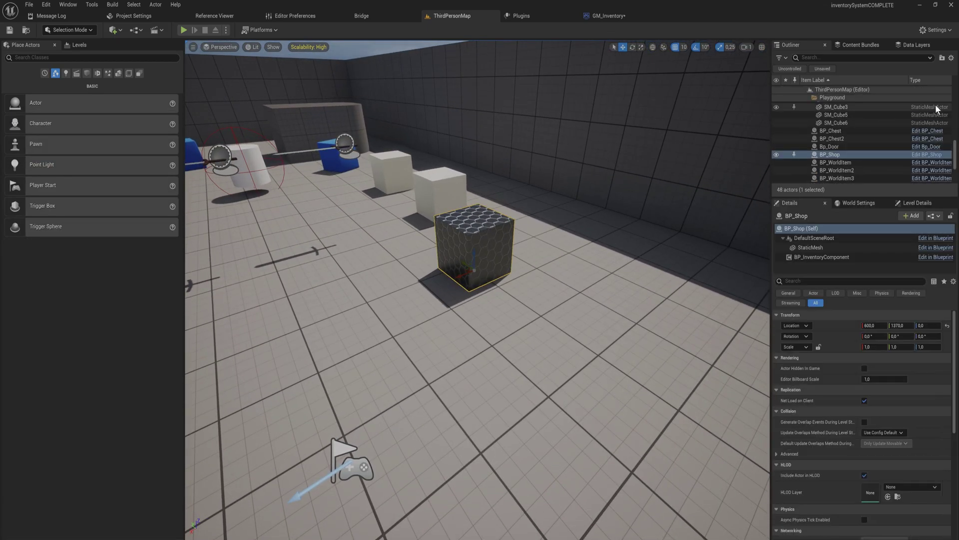
{"action": "left_click", "coordinate": [925, 156]}
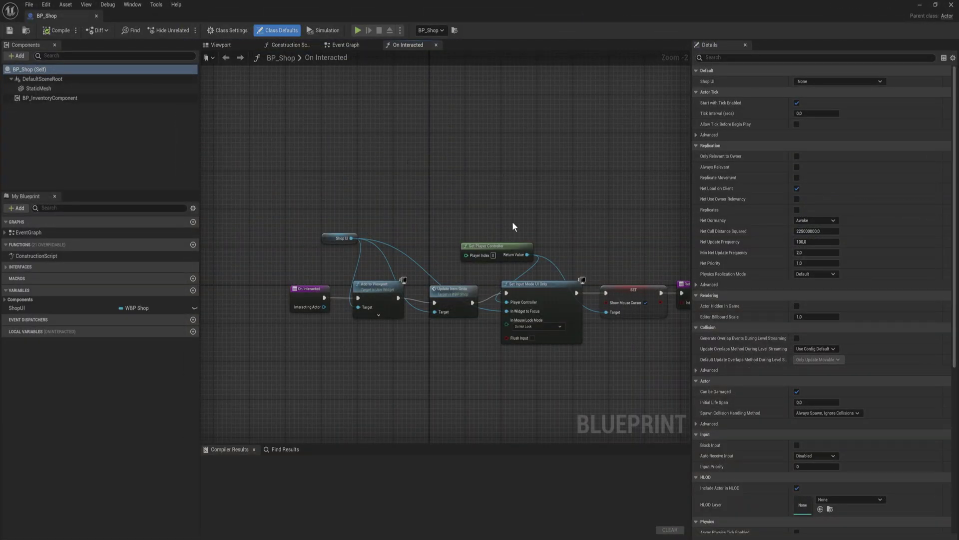
In BP_Shop's Event Graph, move the disabled nodes aside and add a BP_InventoryComponent getter
{"action": "left_click", "coordinate": [340, 45]}
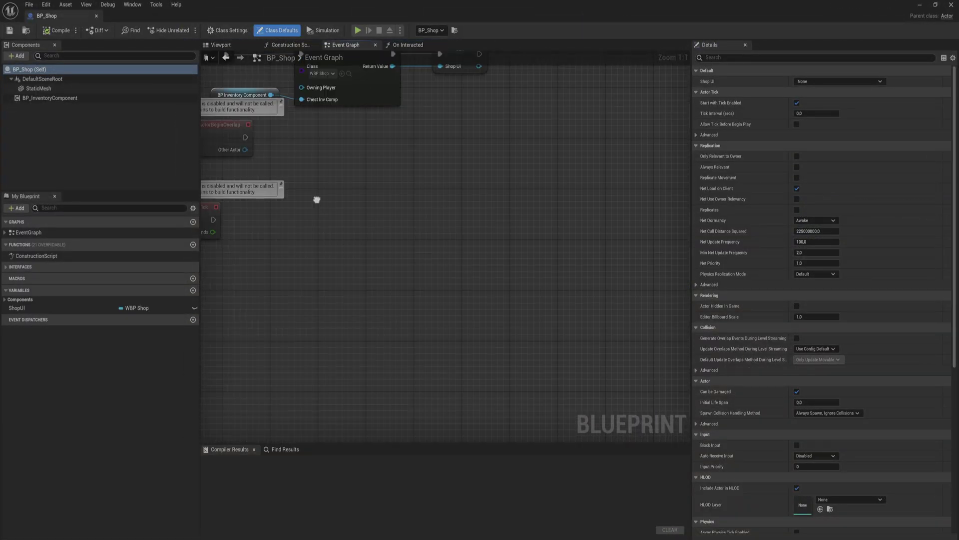
{"action": "right_click_drag", "start_coordinate": [317, 199], "coordinate": [387, 385]}
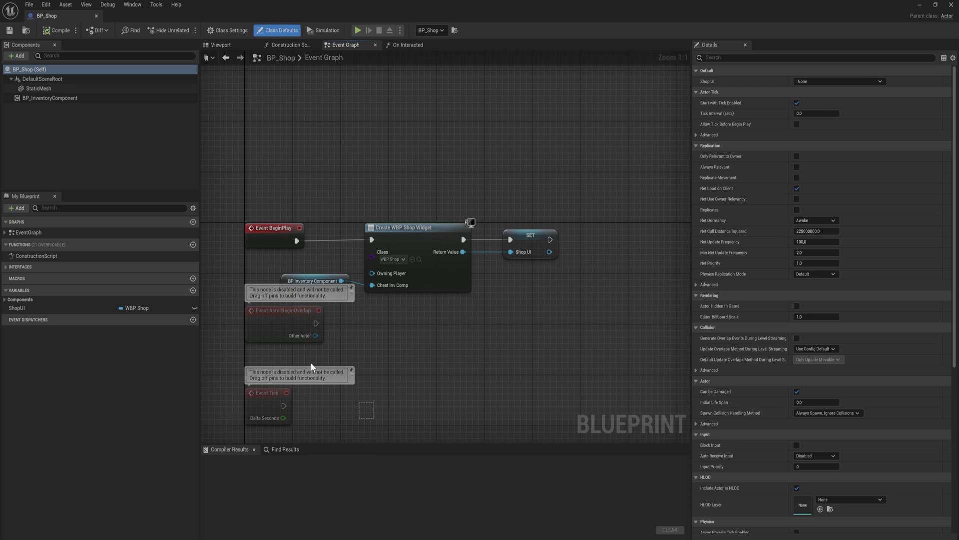
{"action": "left_click_drag", "start_coordinate": [310, 363], "coordinate": [210, 371]}
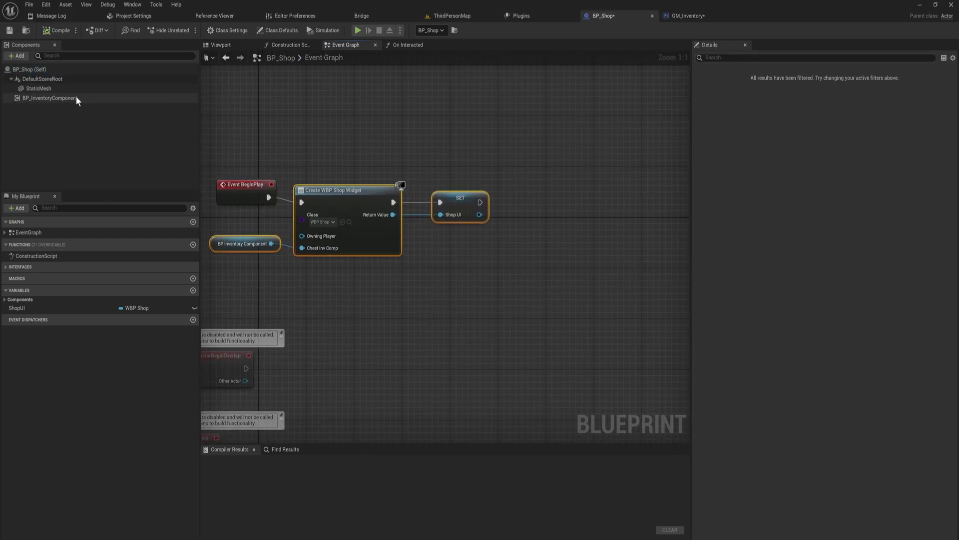
{"action": "left_click_drag", "start_coordinate": [77, 97], "coordinate": [410, 334]}
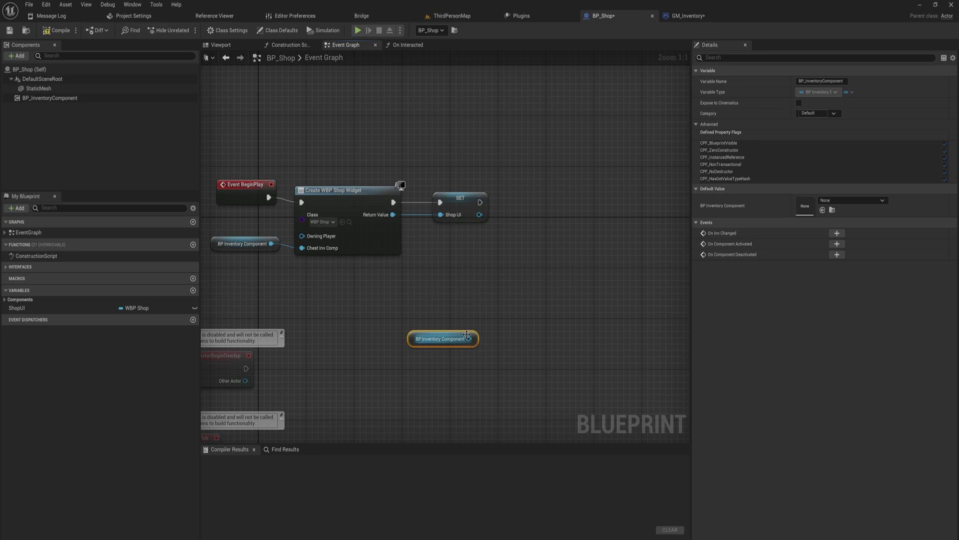
{"action": "left_click_drag", "start_coordinate": [470, 338], "coordinate": [548, 272]}
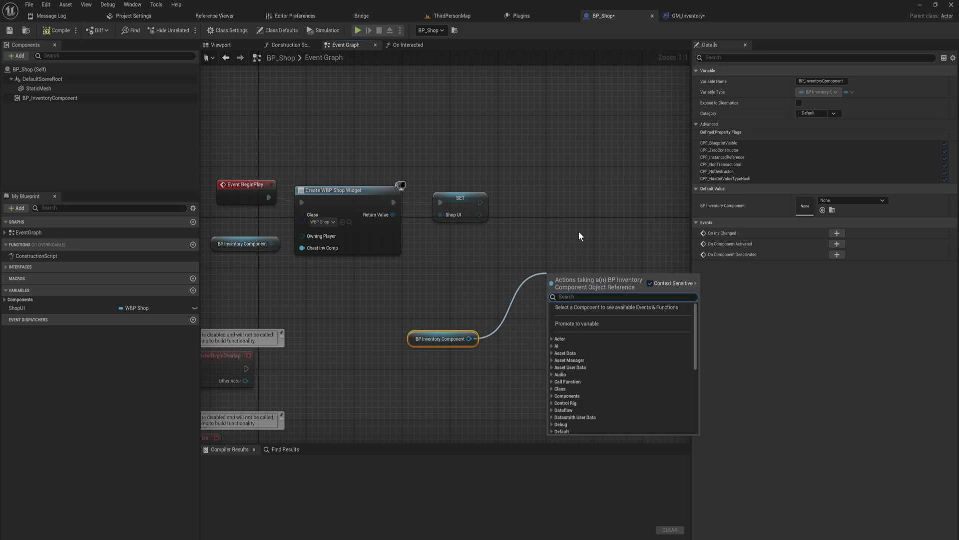
{"action": "left_click", "coordinate": [527, 191]}
Add a Get Asset Registry node and connect a new Get Assets by Class node to it
{"action": "right_click", "coordinate": [534, 215]}
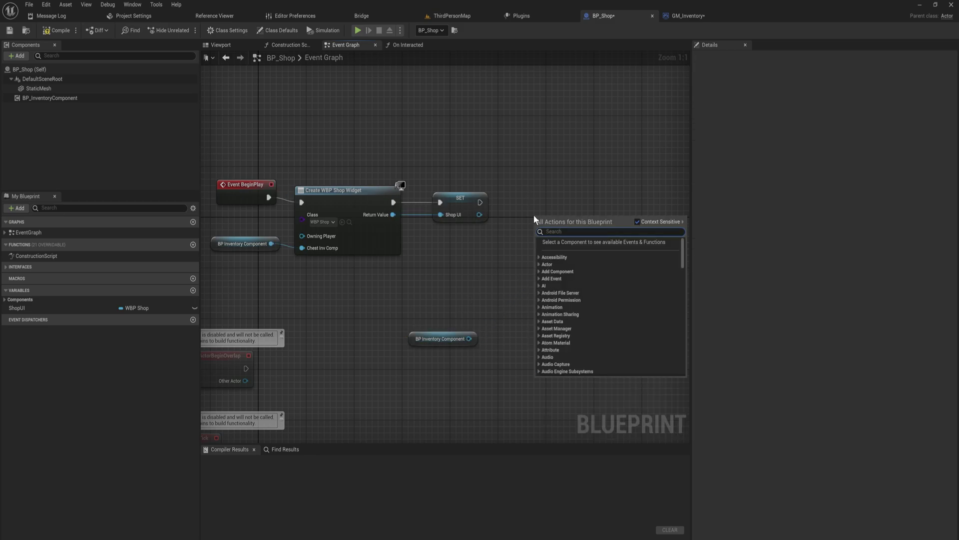
{"action": "type", "text": "get asset reg"}
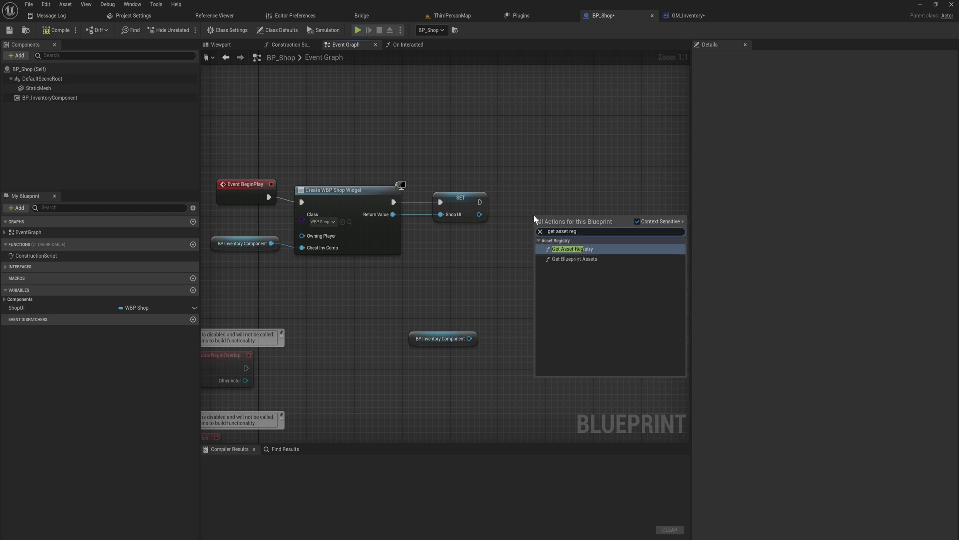
{"action": "key", "text": "Return"}
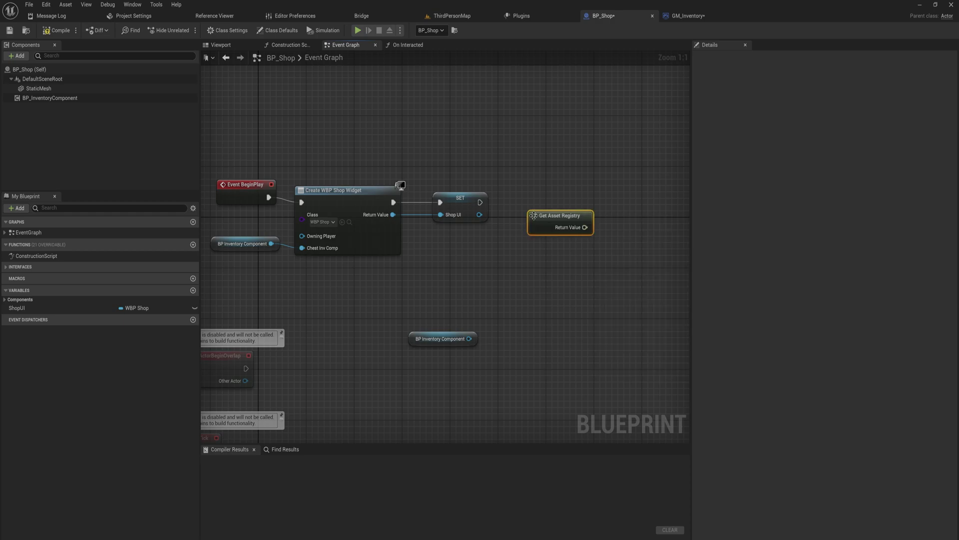
{"action": "left_click_drag", "start_coordinate": [537, 215], "coordinate": [438, 131]}
{"action": "right_click_drag", "start_coordinate": [515, 129], "coordinate": [460, 200]}
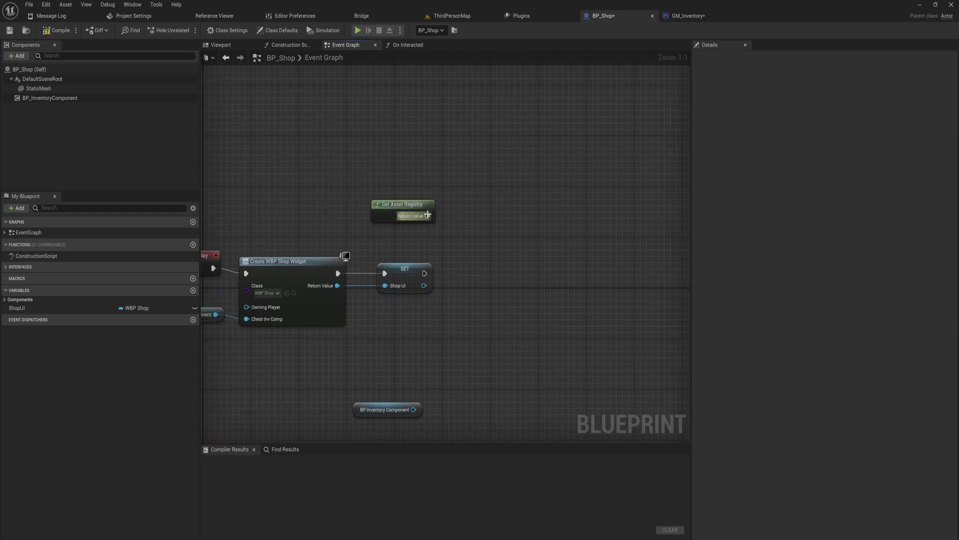
{"action": "left_click_drag", "start_coordinate": [427, 216], "coordinate": [474, 250]}
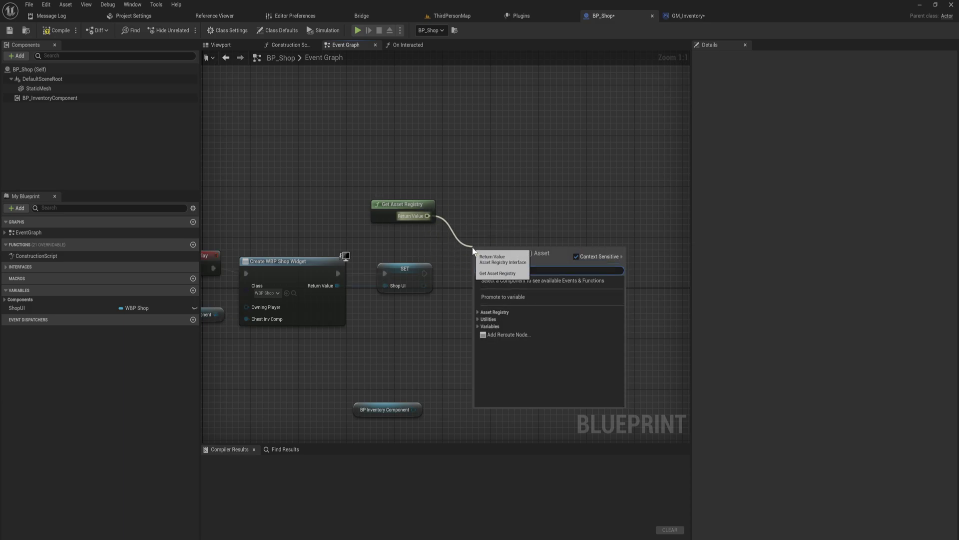
{"action": "type", "text": "get"}
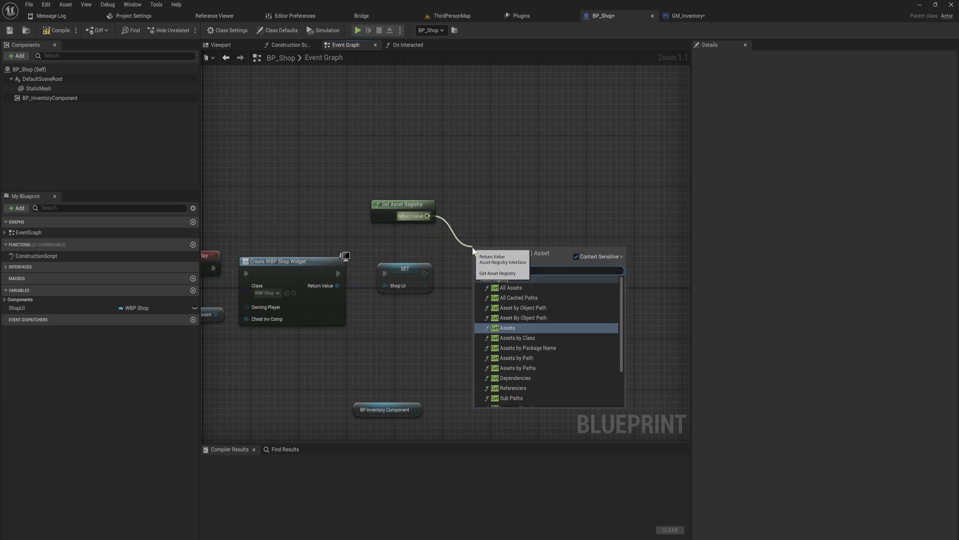
{"action": "left_click", "coordinate": [545, 335]}
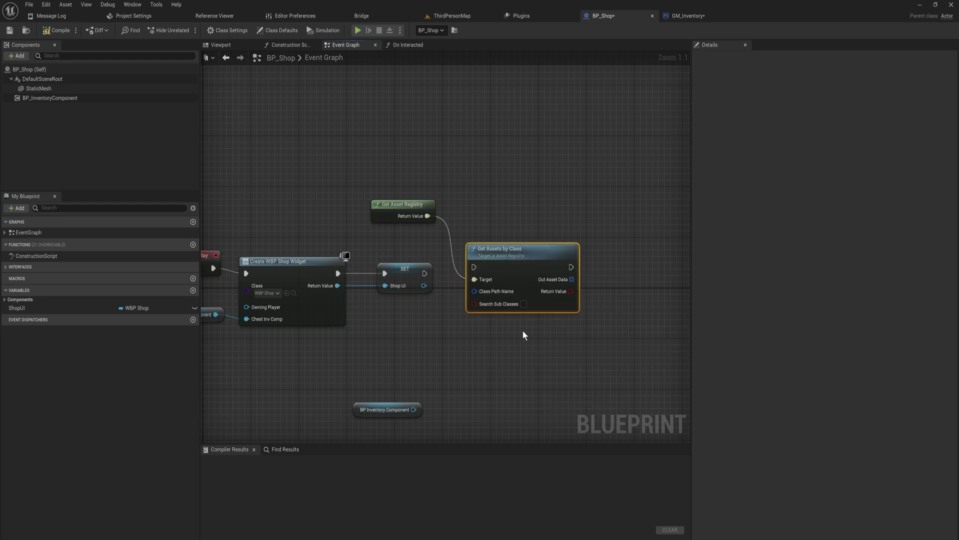
Reposition the Get Assets by Class node and select the Make Top Level Asset Path node
{"action": "left_click_drag", "start_coordinate": [519, 274], "coordinate": [445, 317]}
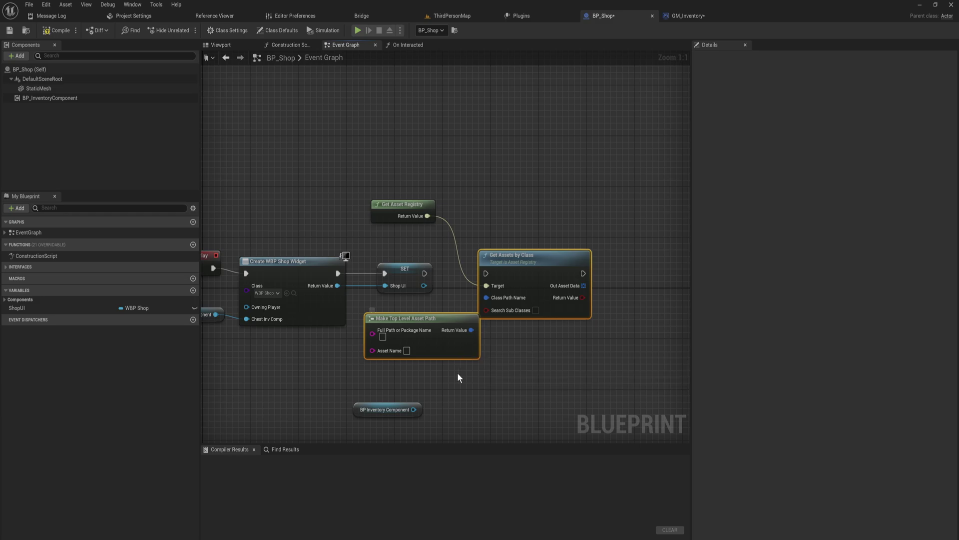
{"action": "left_click", "coordinate": [407, 338]}
Delete the Make Top Level Asset Path node and connect a Get Assets by Path node to Get Asset Registry
{"action": "key", "text": "Delete"}
{"action": "left_click_drag", "start_coordinate": [427, 216], "coordinate": [488, 285]}
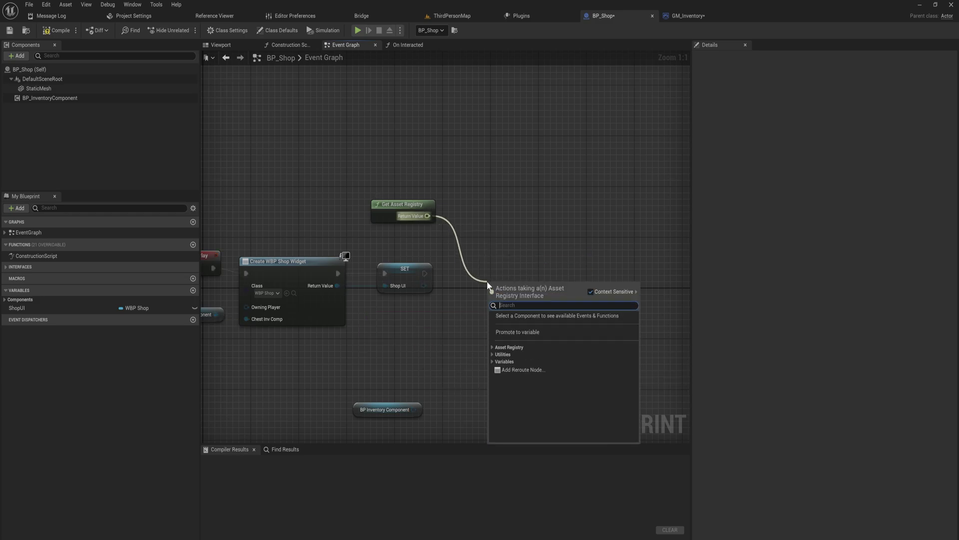
{"action": "type", "text": "get"}
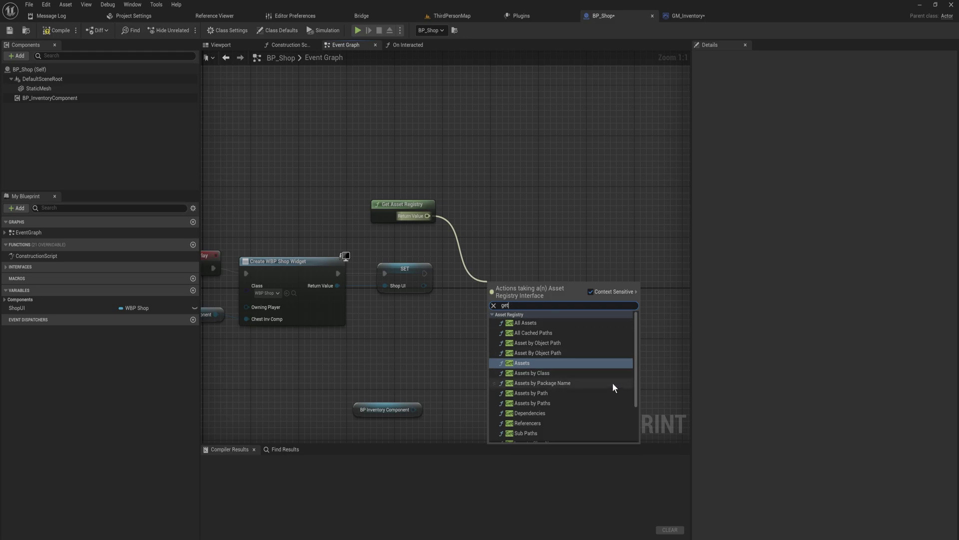
{"action": "left_click", "coordinate": [574, 392]}
{"action": "right_click_drag", "start_coordinate": [408, 337], "coordinate": [376, 316]}
{"action": "right_click_drag", "start_coordinate": [430, 348], "coordinate": [368, 342]}
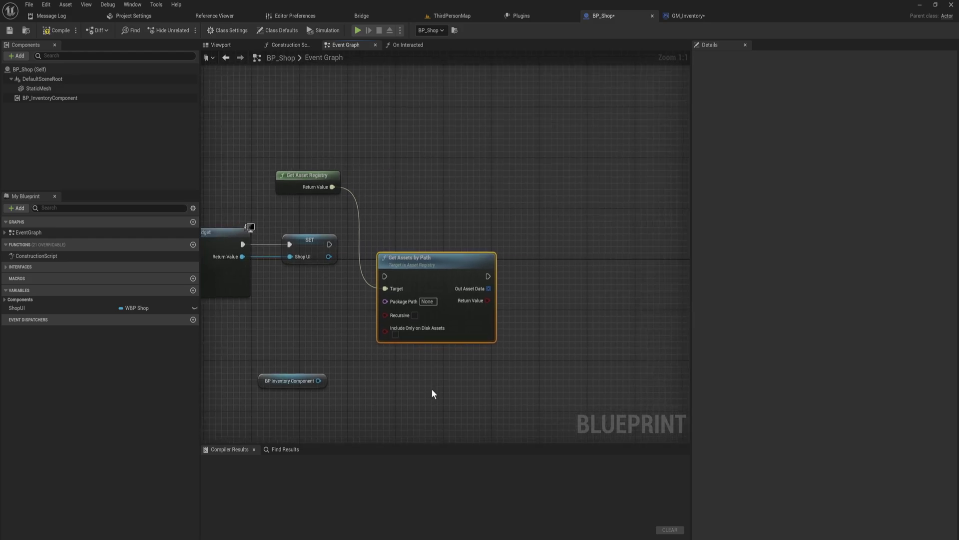
Begin the Package Path with '/Gam' and look up the Content folder's path
{"action": "key", "text": "ctrl+space"}
{"action": "key", "text": "ctrl+space"}
{"action": "right_click_drag", "start_coordinate": [489, 287], "coordinate": [463, 254]}
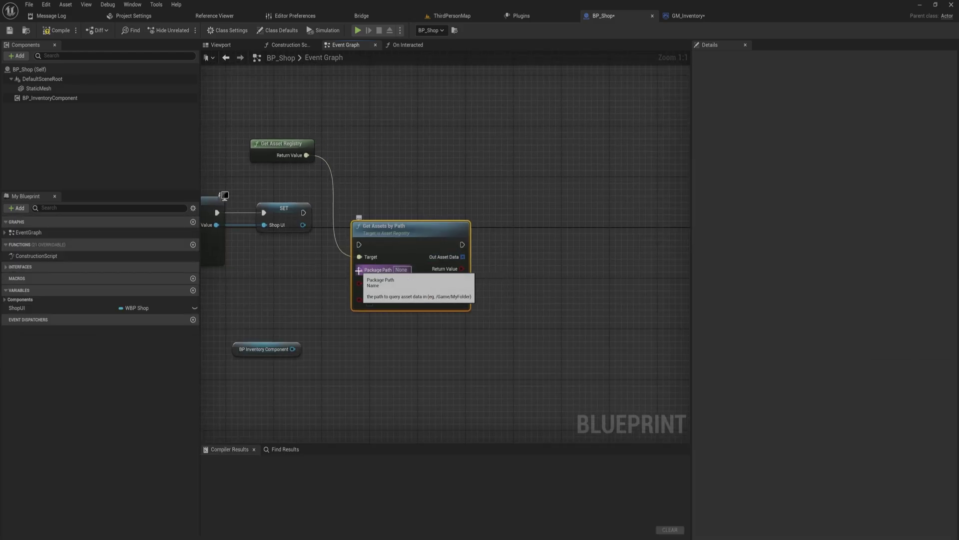
{"action": "left_click", "coordinate": [401, 270]}
{"action": "type", "text": "/Game"}
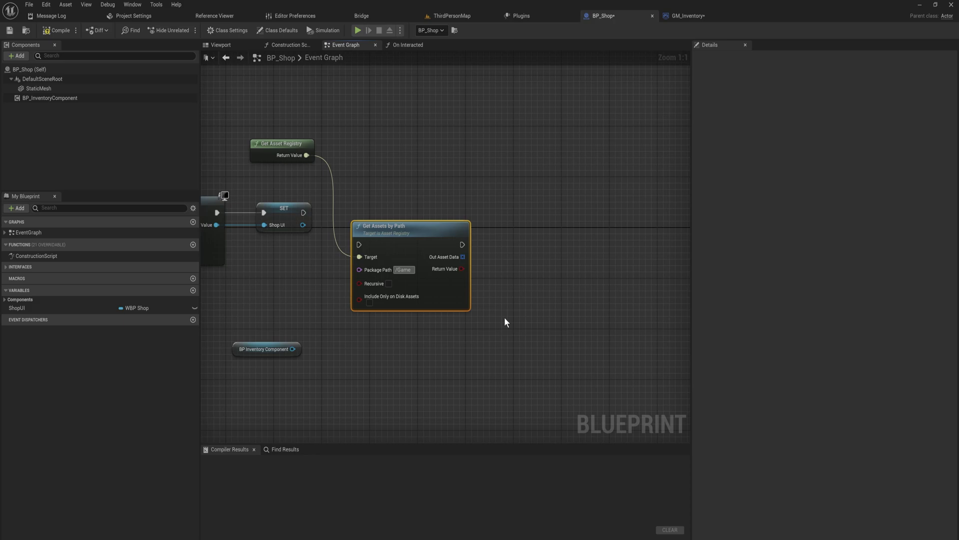
{"action": "key", "text": "ctrl+space"}
{"action": "left_click", "coordinate": [42, 266]}
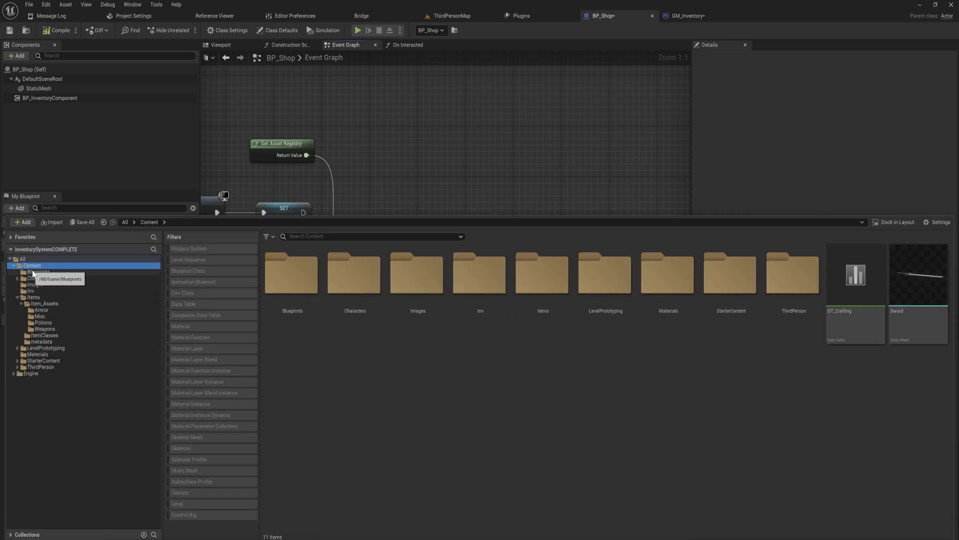
Copy the Item_Assets folder path and paste /Game/Items/Item_Assets into Get Assets by Path's Package Path
{"action": "double_click", "coordinate": [547, 292]}
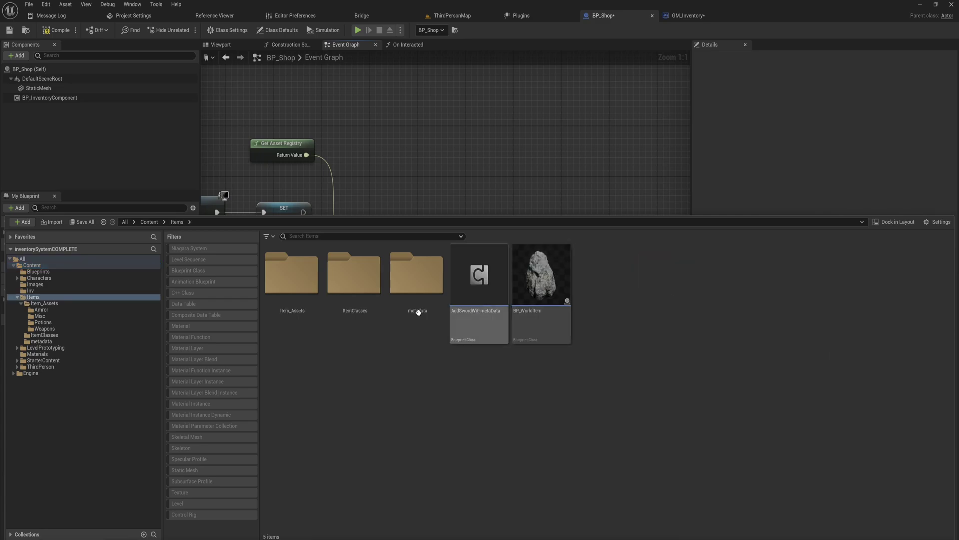
{"action": "double_click", "coordinate": [298, 282]}
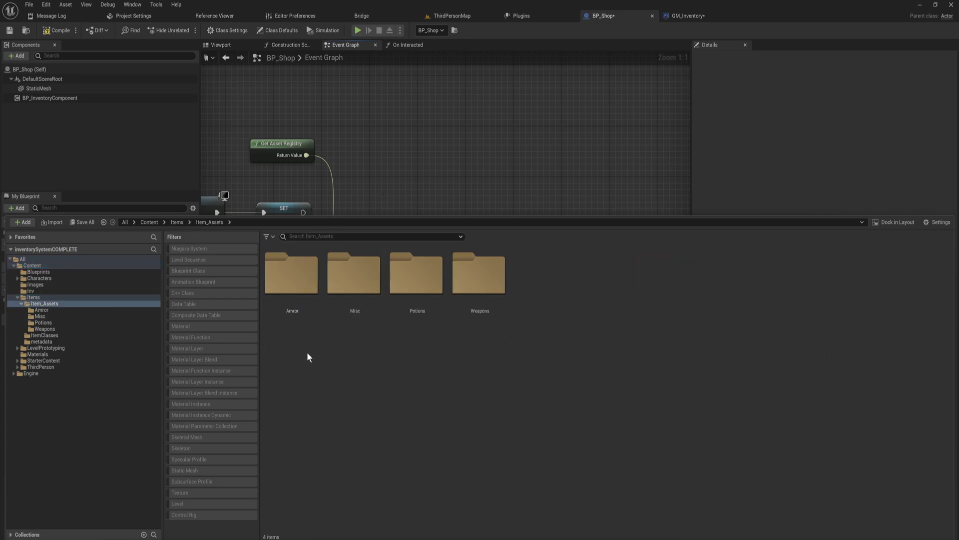
{"action": "left_click", "coordinate": [41, 297]}
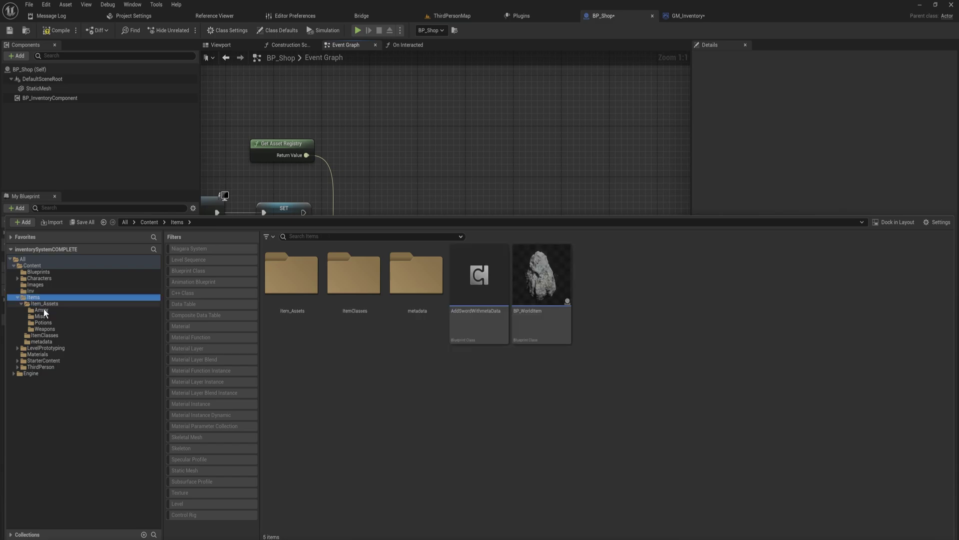
{"action": "right_click", "coordinate": [298, 291]}
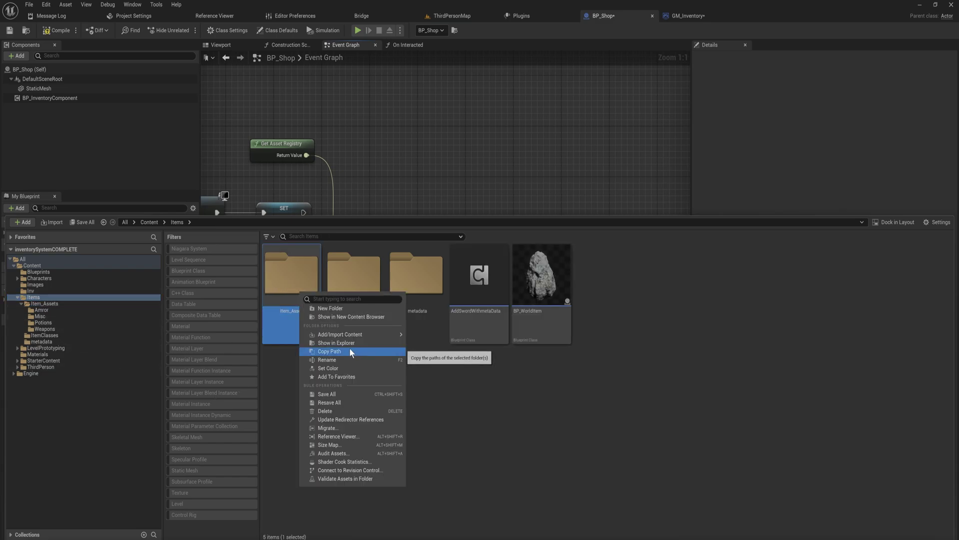
{"action": "left_click", "coordinate": [326, 352]}
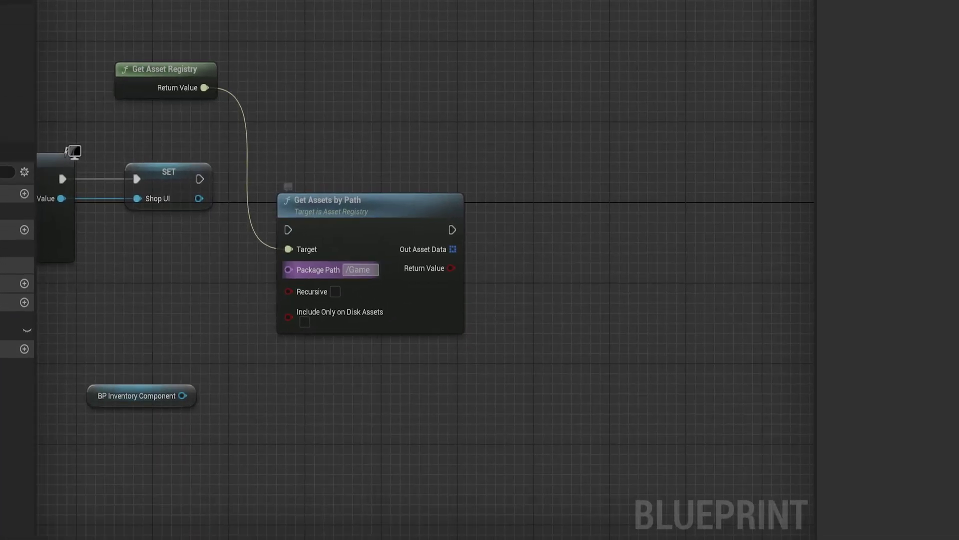
{"action": "left_click", "coordinate": [361, 269]}
{"action": "key", "text": "ctrl+v"}
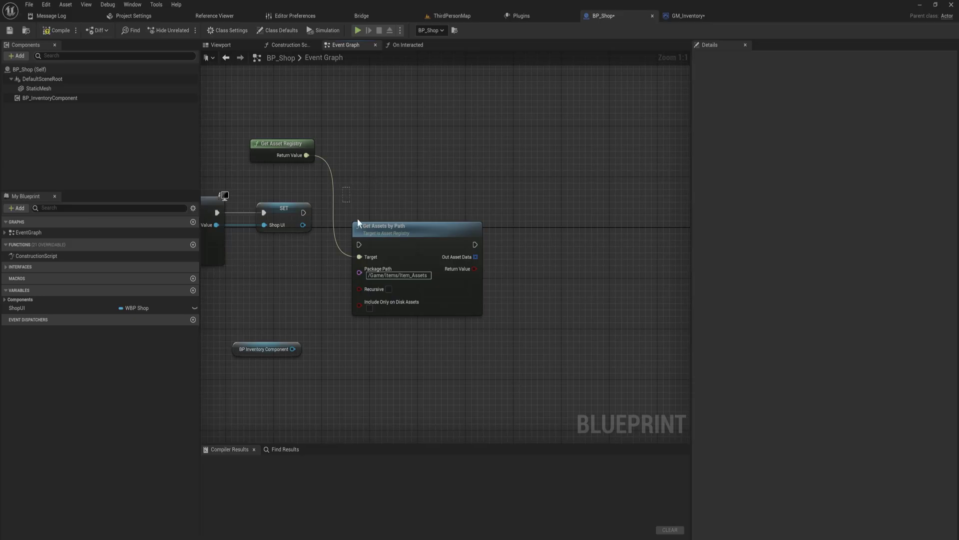
Add a For Each Loop fed by Get Assets by Path's Out Asset Data array
{"action": "left_click_drag", "start_coordinate": [358, 223], "coordinate": [404, 380]}
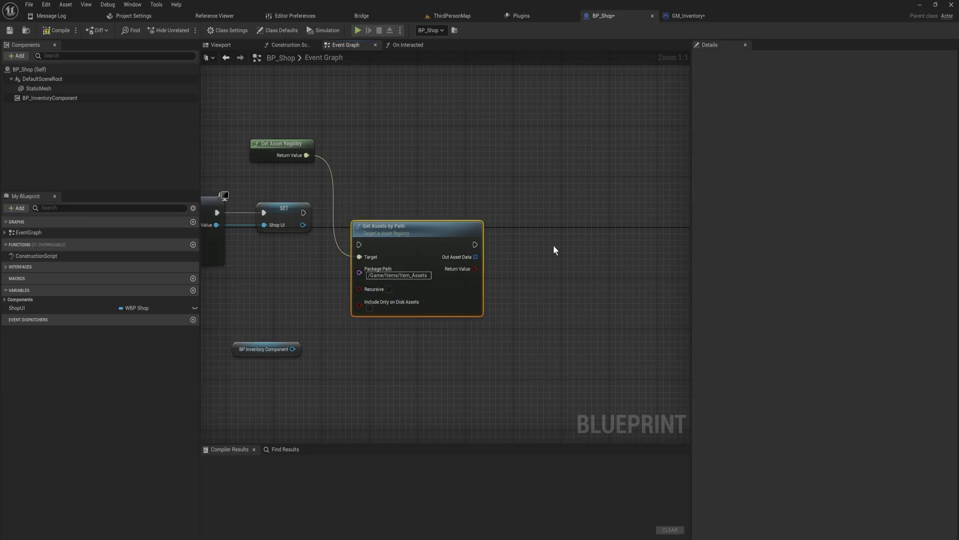
{"action": "right_click_drag", "start_coordinate": [418, 377], "coordinate": [487, 384]}
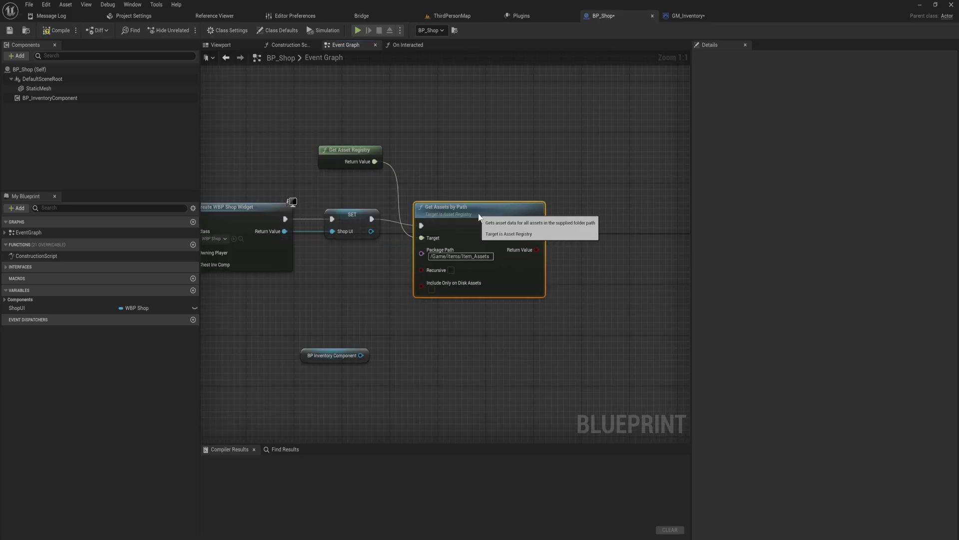
{"action": "left_click_drag", "start_coordinate": [478, 214], "coordinate": [467, 203]}
{"action": "right_click_drag", "start_coordinate": [573, 286], "coordinate": [460, 293]}
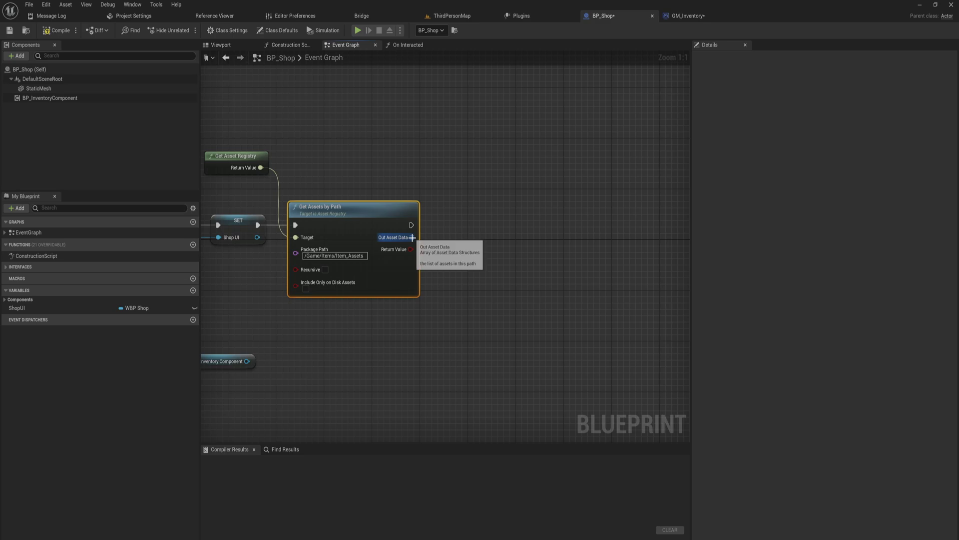
{"action": "left_click_drag", "start_coordinate": [412, 237], "coordinate": [440, 206]}
{"action": "type", "text": "for each"}
{"action": "key", "text": "Return"}
{"action": "left_click_drag", "start_coordinate": [503, 238], "coordinate": [525, 238]}
Add a Break AssetData node below the loop for each array element
{"action": "type", "text": "break"}
{"action": "key", "text": "Return"}
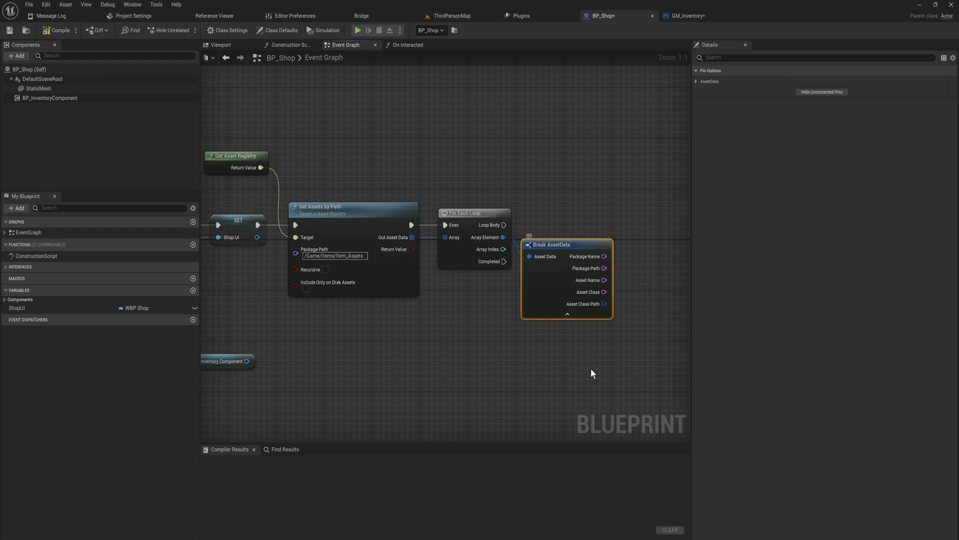
{"action": "right_click_drag", "start_coordinate": [591, 370], "coordinate": [505, 342]}
{"action": "left_click_drag", "start_coordinate": [455, 233], "coordinate": [468, 271]}
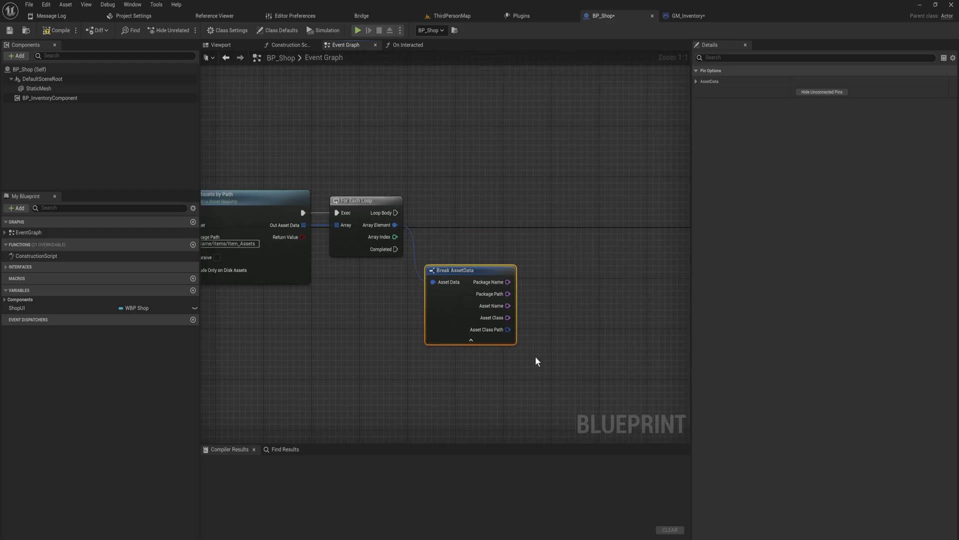
{"action": "right_click_drag", "start_coordinate": [419, 360], "coordinate": [491, 325]}
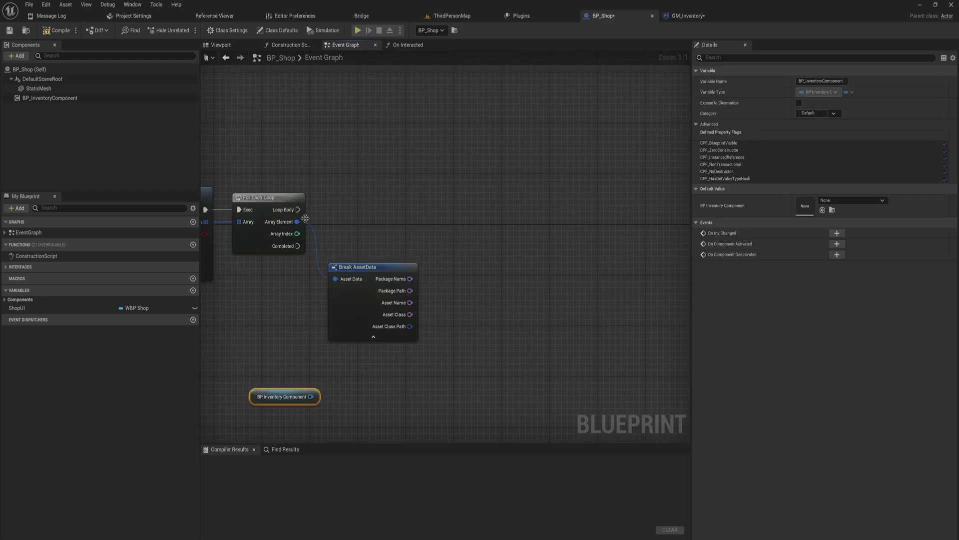
Add a Print String from Loop Body that prints each asset's Package Name
{"action": "left_click_drag", "start_coordinate": [299, 210], "coordinate": [421, 212]}
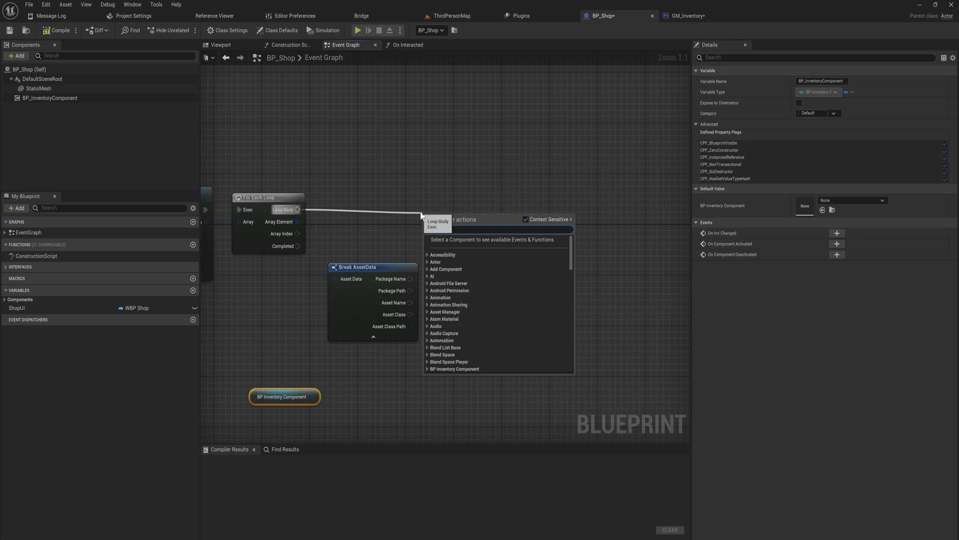
{"action": "type", "text": "print string"}
{"action": "key", "text": "Return"}
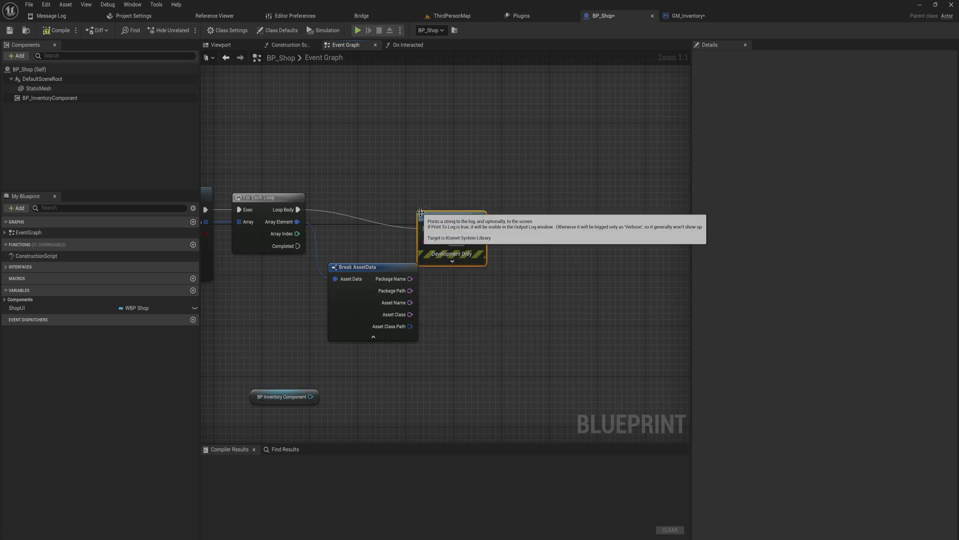
{"action": "left_click", "coordinate": [453, 260]}
{"action": "left_click_drag", "start_coordinate": [409, 279], "coordinate": [479, 229]}
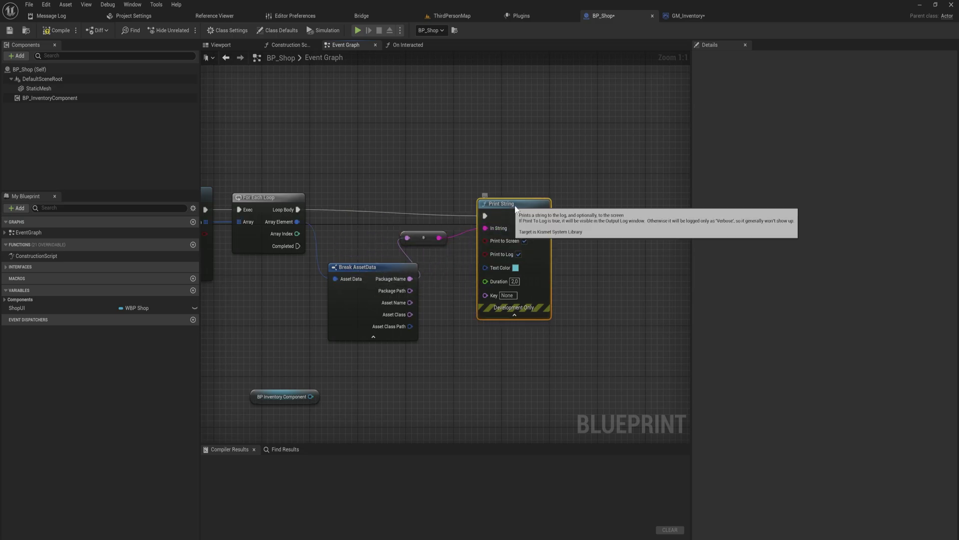
{"action": "right_click_drag", "start_coordinate": [355, 255], "coordinate": [401, 245]}
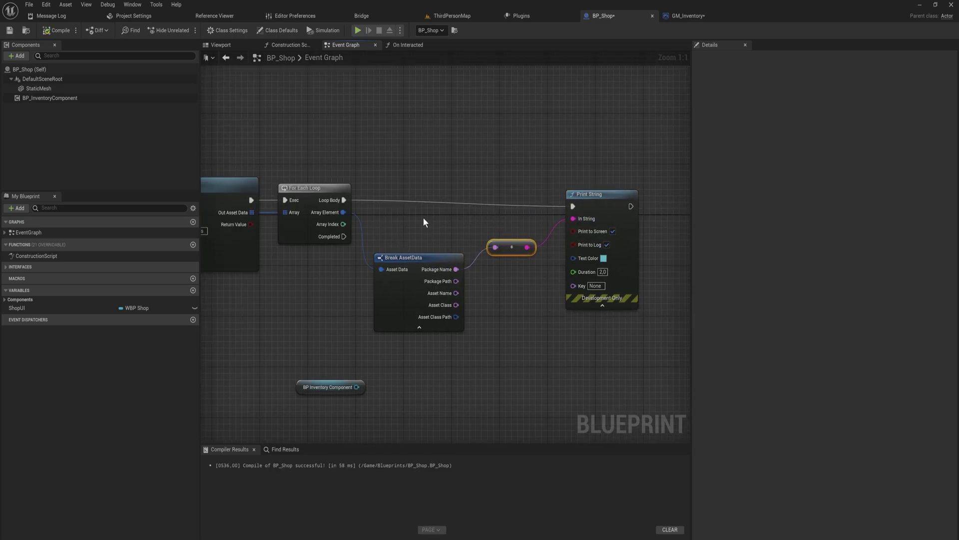
{"action": "left_click", "coordinate": [447, 265]}
{"action": "key", "text": "ctrl+space"}
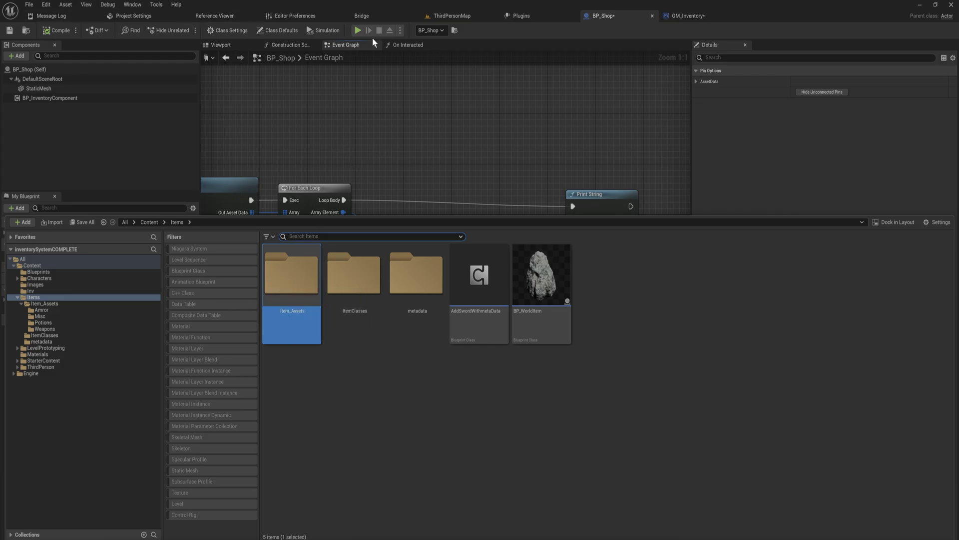
Play-test the ThirdPersonMap level, then return to the BP_Shop event graph
{"action": "left_click", "coordinate": [440, 14]}
{"action": "left_click", "coordinate": [184, 30]}
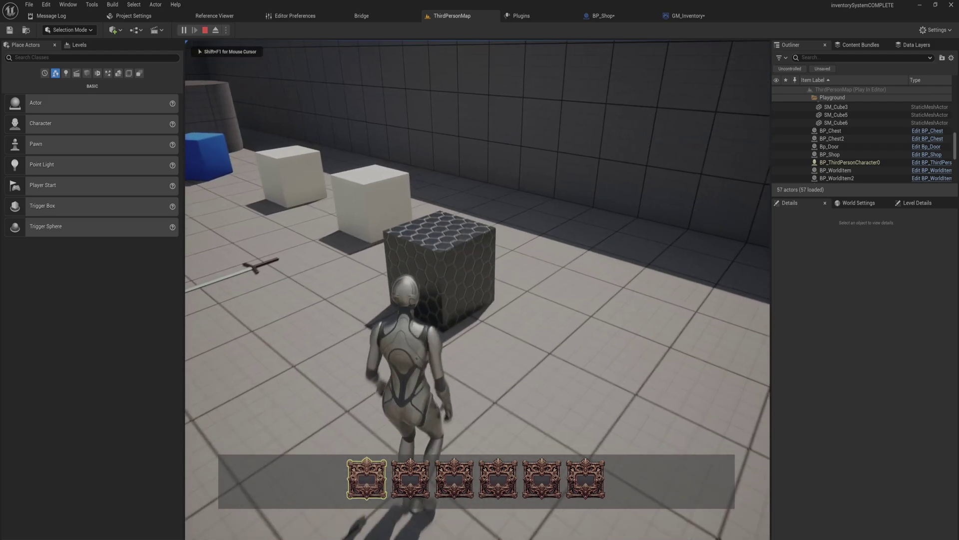
{"action": "key", "text": "Escape"}
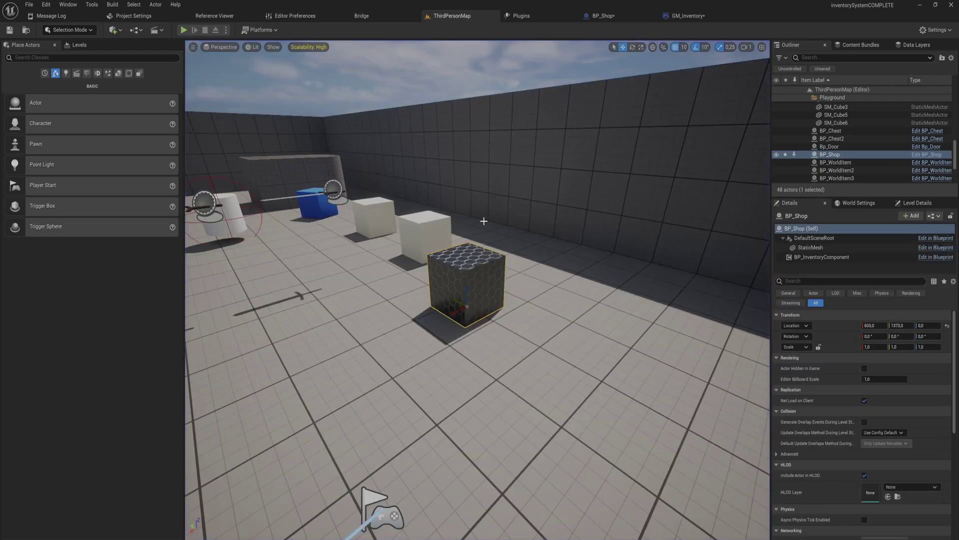
{"action": "left_click", "coordinate": [616, 17]}
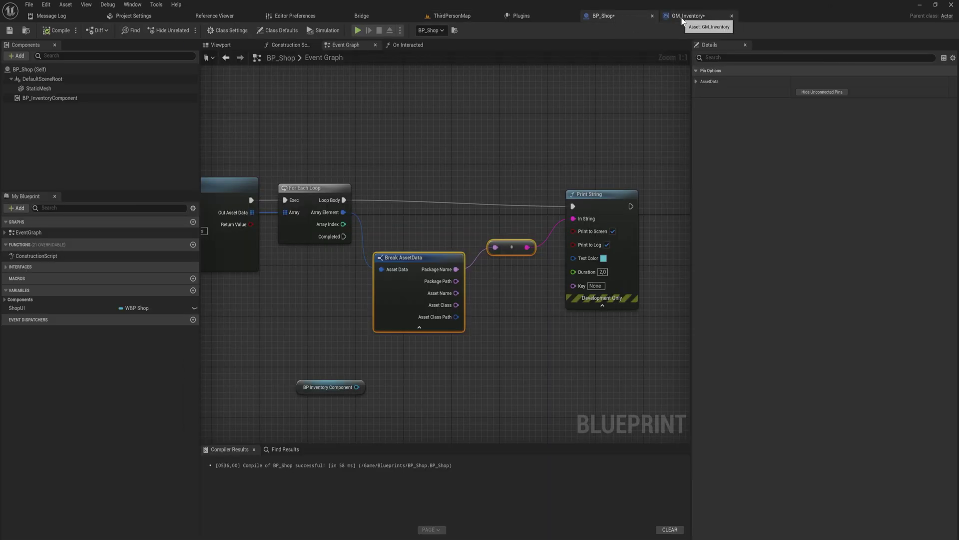
{"action": "left_click", "coordinate": [536, 233]}
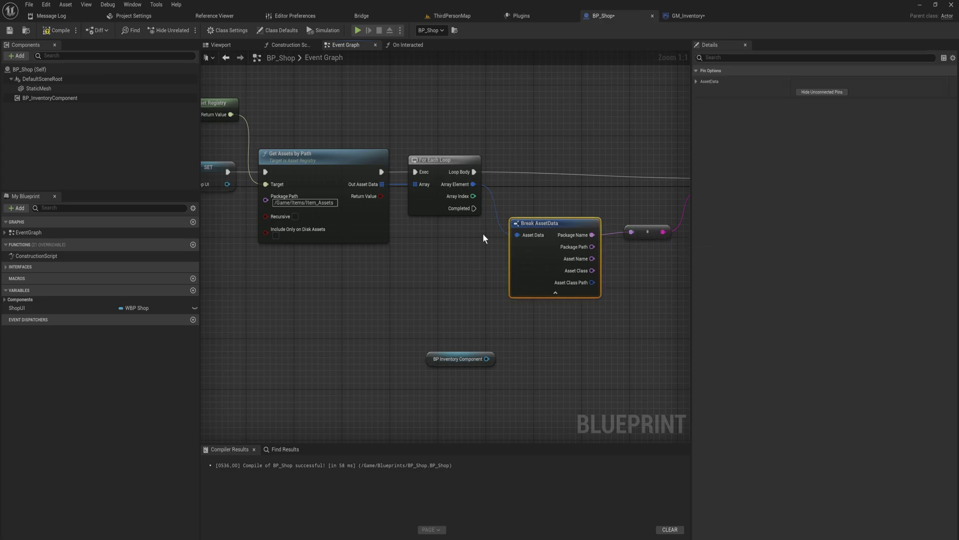
{"action": "right_click_drag", "start_coordinate": [297, 261], "coordinate": [449, 267]}
Browse the Potions and Weapons item folders and select the Item_Sword data asset
{"action": "key", "text": "ctrl+space"}
{"action": "left_click", "coordinate": [70, 322]}
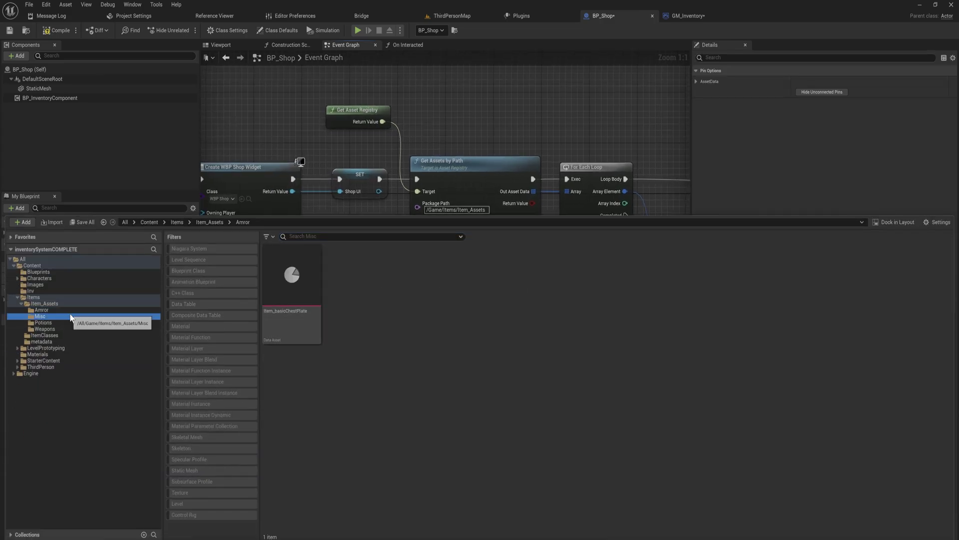
{"action": "left_click", "coordinate": [82, 329]}
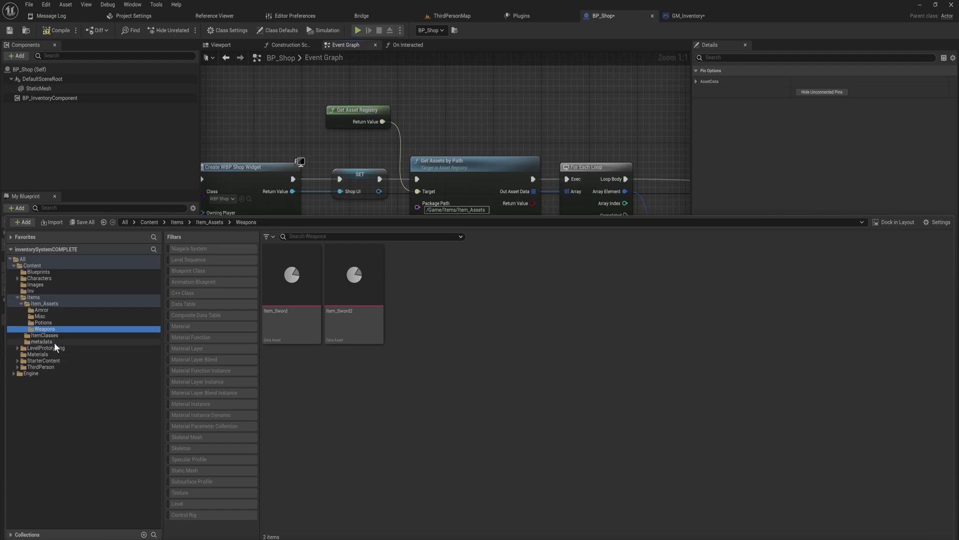
{"action": "left_click", "coordinate": [293, 274]}
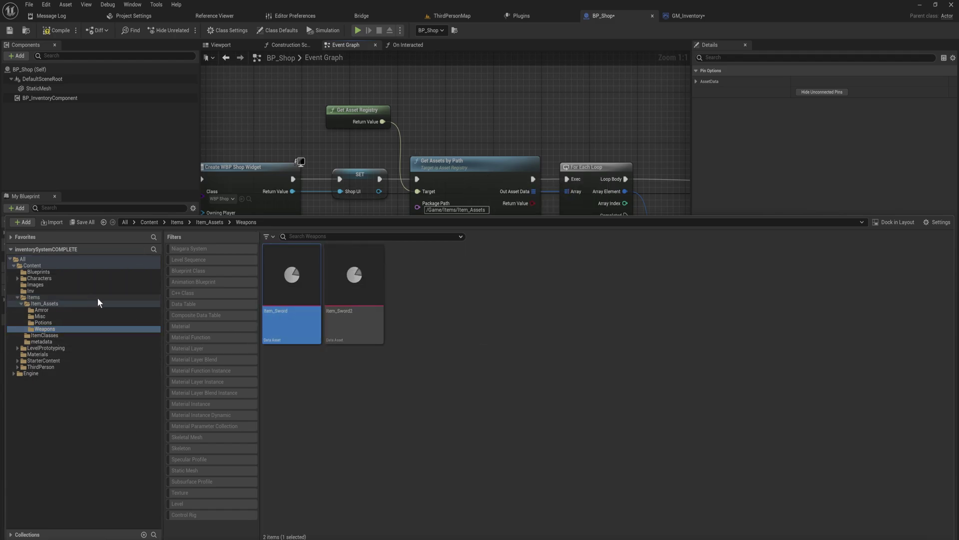
{"action": "right_click_drag", "start_coordinate": [548, 113], "coordinate": [334, 100]}
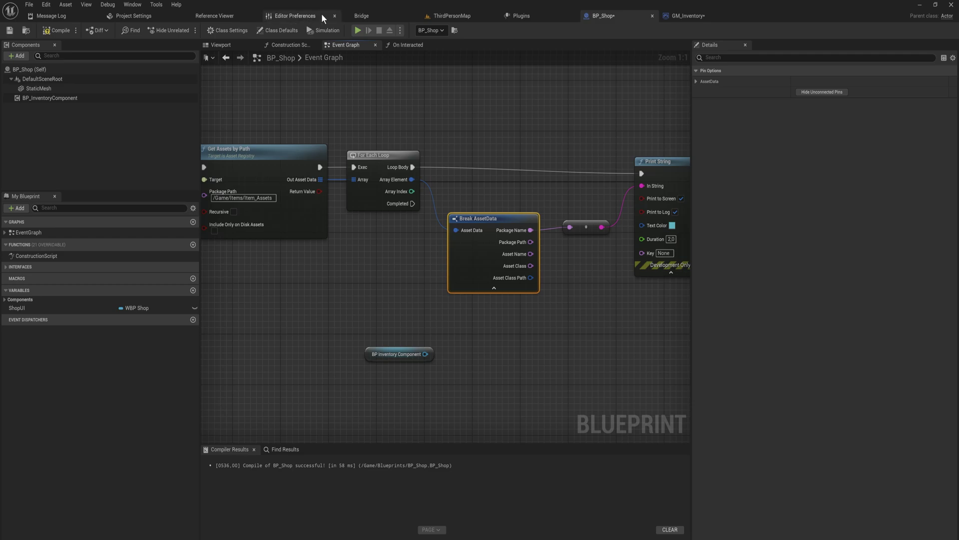
Run another play session on ThirdPersonMap, look around, then stop it
{"action": "left_click", "coordinate": [443, 14]}
{"action": "left_click", "coordinate": [186, 30]}
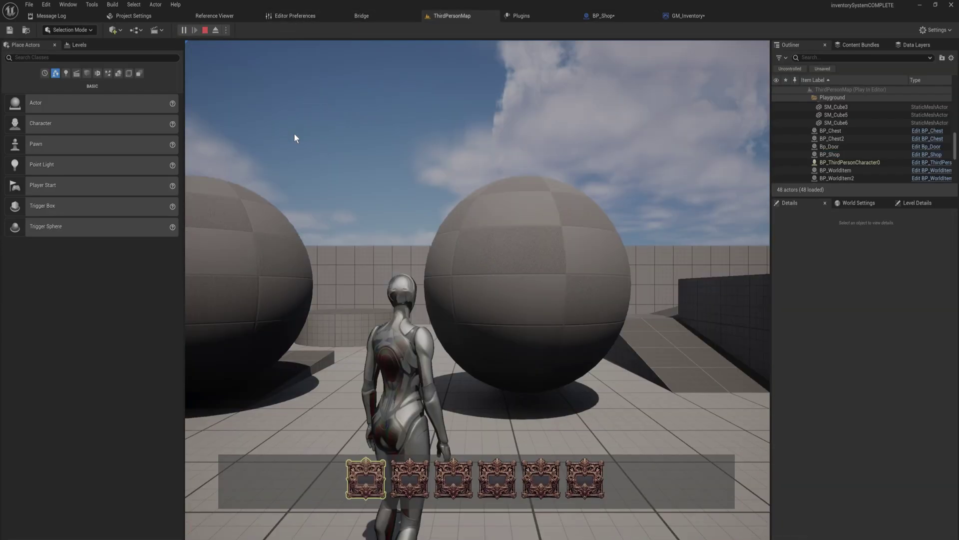
{"action": "left_click", "coordinate": [294, 134]}
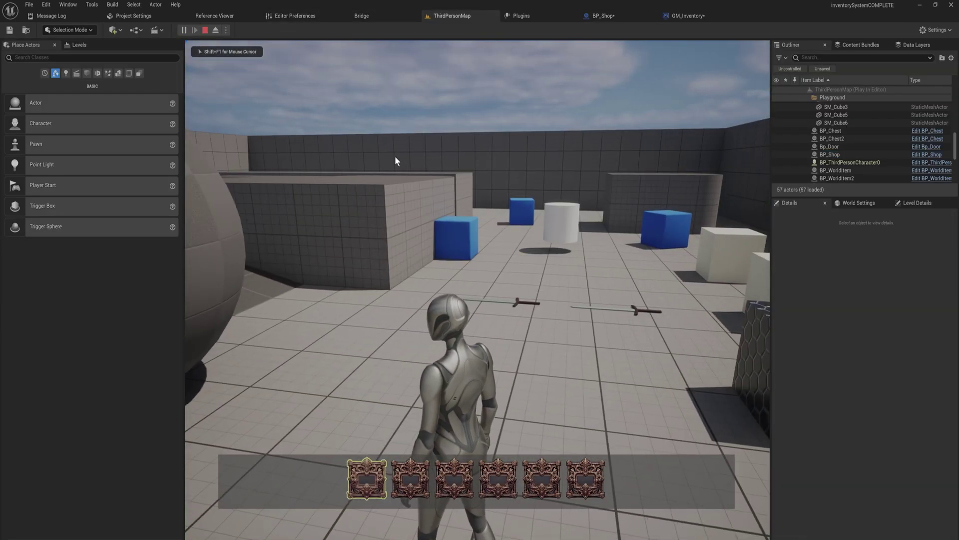
{"action": "key", "text": "Escape"}
In the Weapons folder, inspect the Item_Sword and Item_Sword2 data assets
{"action": "key", "text": "ctrl+space"}
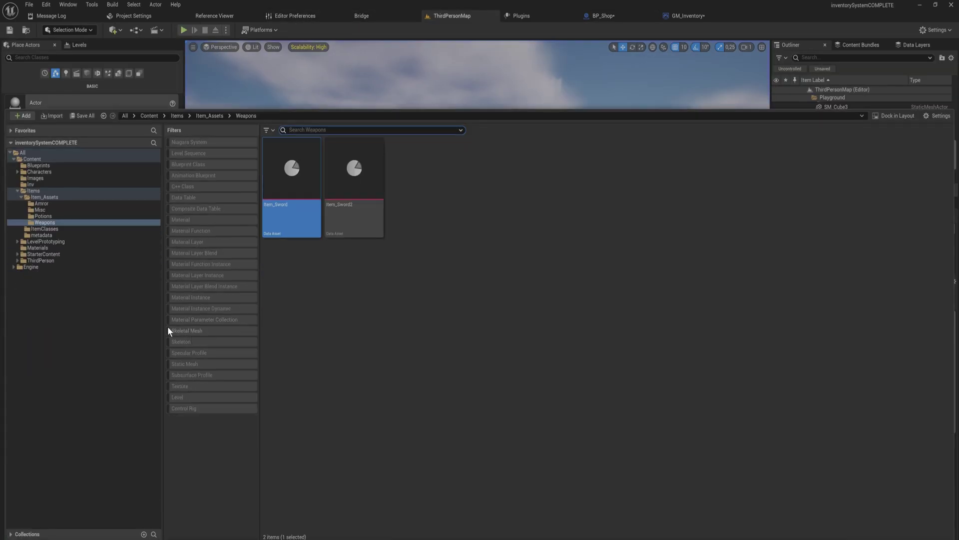
{"action": "left_click", "coordinate": [51, 197]}
{"action": "double_click", "coordinate": [491, 184]}
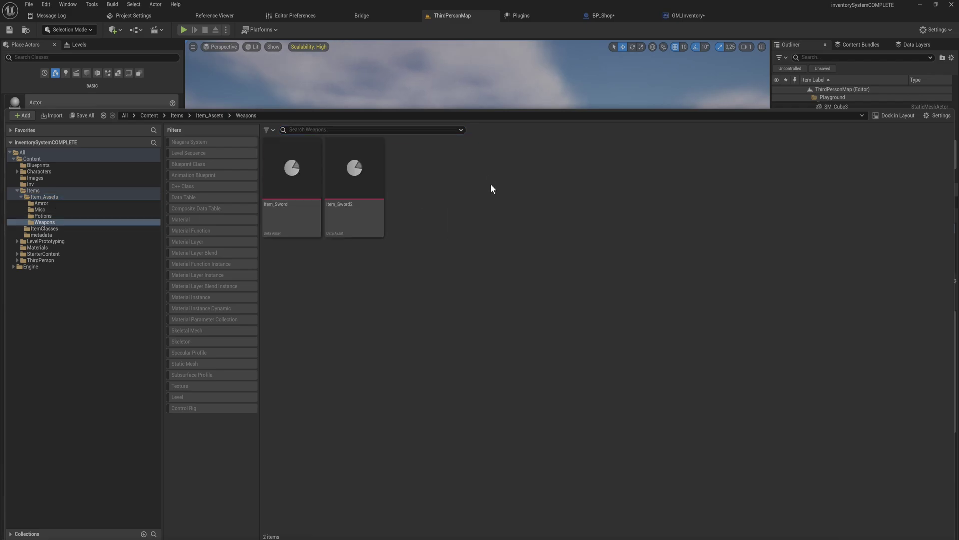
{"action": "left_click", "coordinate": [361, 214]}
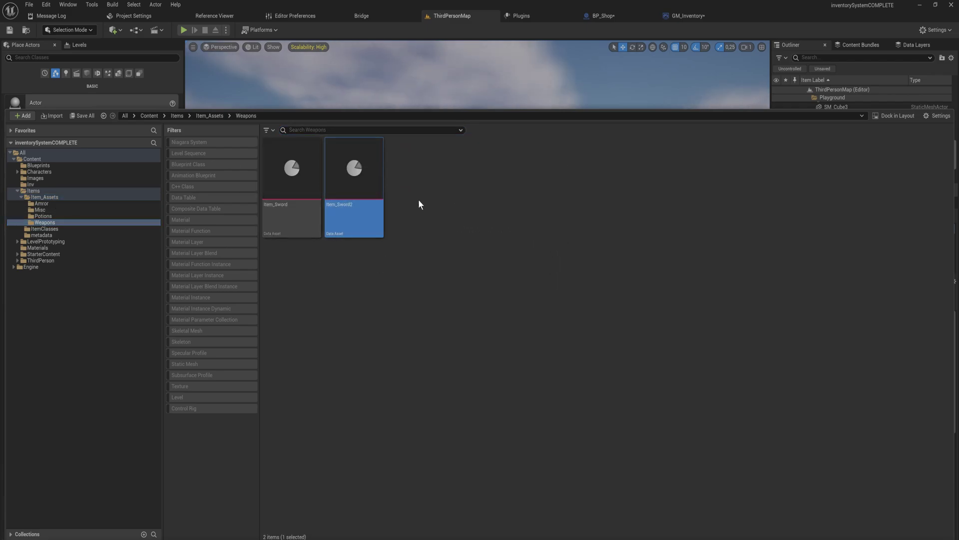
{"action": "left_click", "coordinate": [285, 188]}
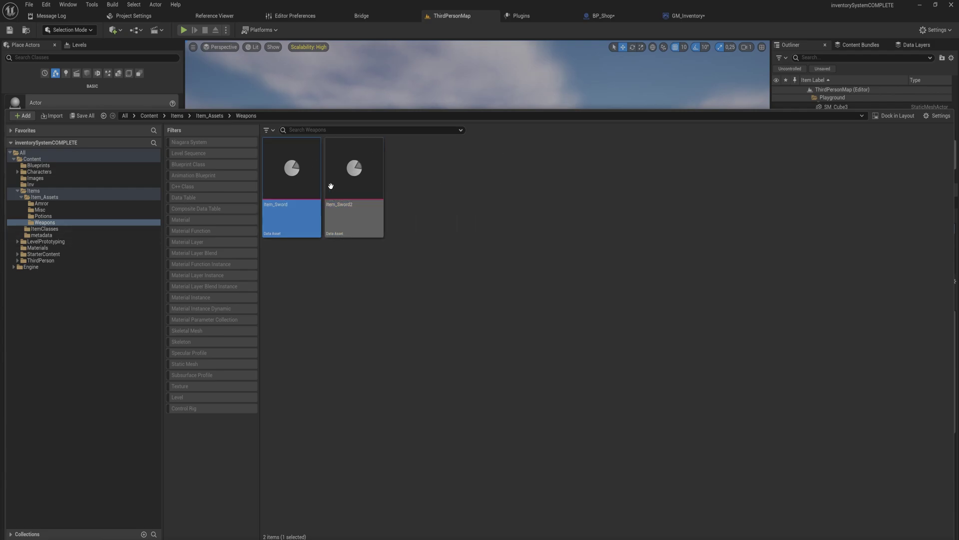
{"action": "left_click", "coordinate": [343, 193]}
Inspect Item_Rock in the Misc folder and Item_basicChestPlate in the armour folder
{"action": "left_click", "coordinate": [65, 211]}
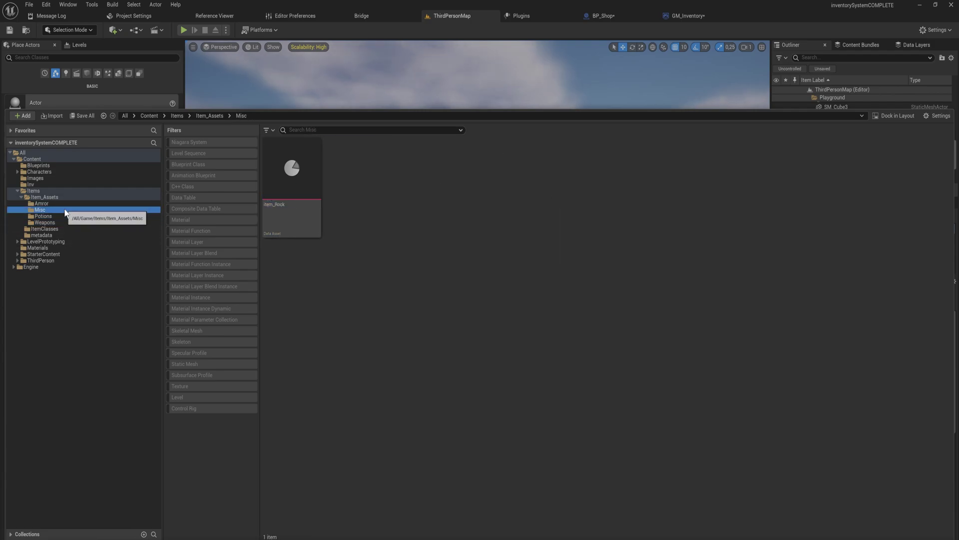
{"action": "left_click", "coordinate": [306, 193]}
{"action": "left_click", "coordinate": [43, 204]}
{"action": "left_click", "coordinate": [303, 218]}
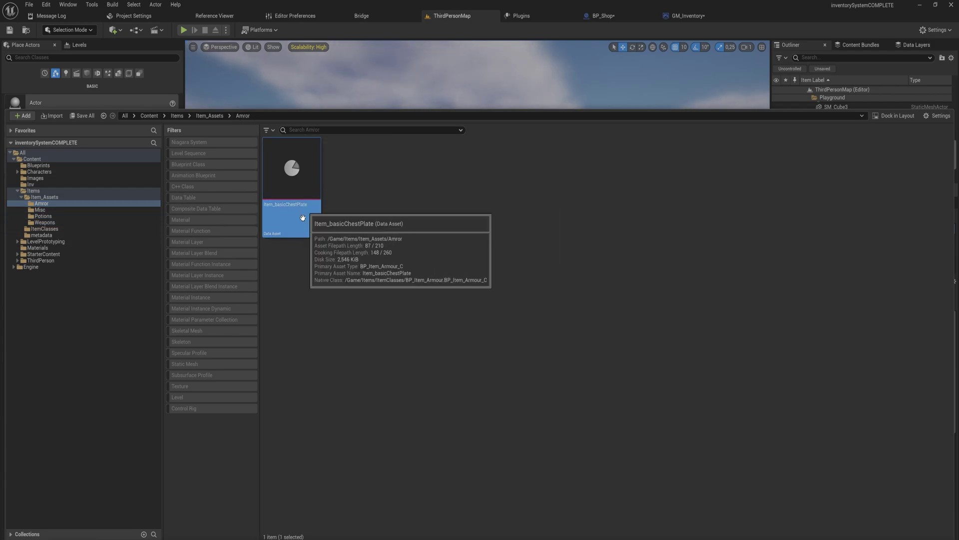
Tick Recursive on BP_Shop's Get Assets by Path node so subfolders are searched
{"action": "left_click", "coordinate": [691, 16]}
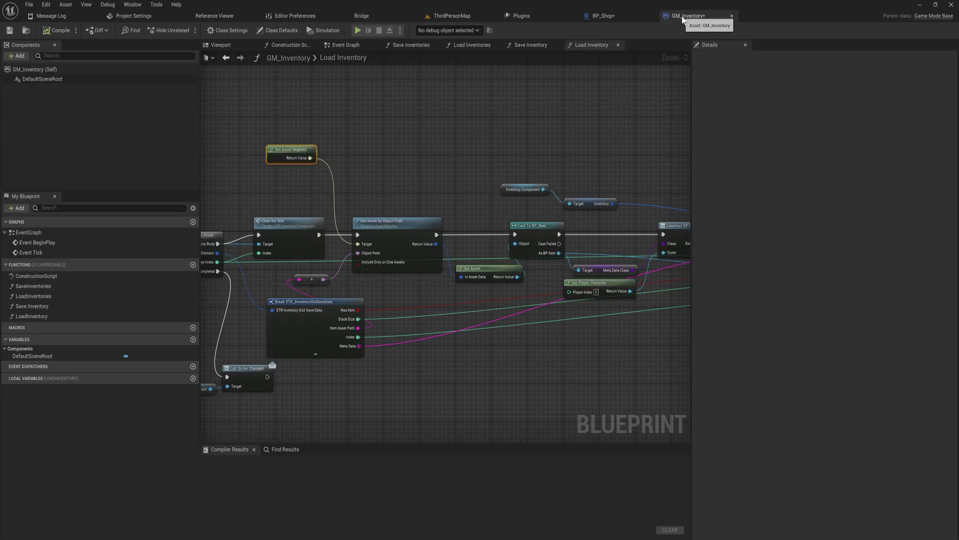
{"action": "left_click", "coordinate": [603, 16]}
{"action": "scroll", "coordinate": [358, 274], "scroll_direction": "up", "scroll_amount": 2}
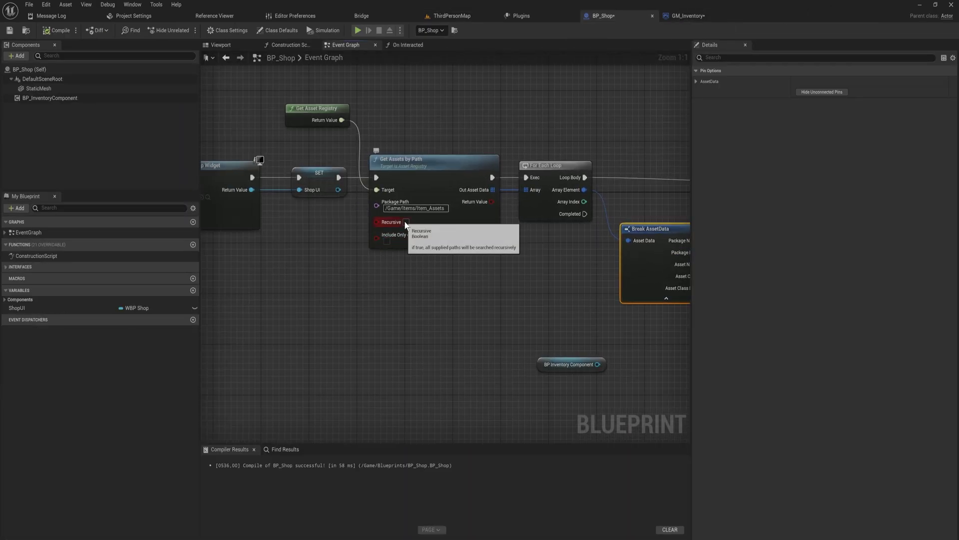
{"action": "left_click", "coordinate": [407, 222]}
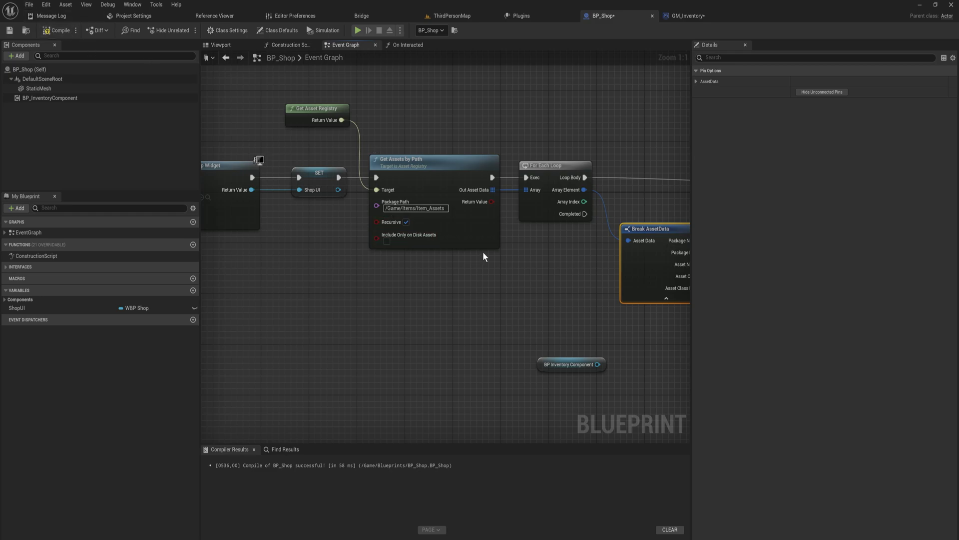
Play ThirdPersonMap, run the character forward, then stop the session
{"action": "left_click", "coordinate": [452, 15]}
{"action": "left_click", "coordinate": [184, 30]}
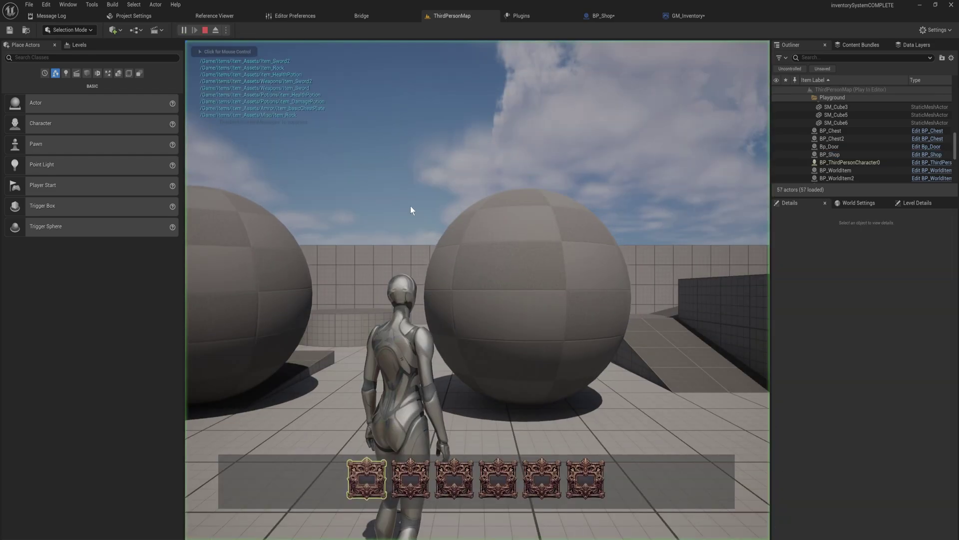
{"action": "key", "text": "w"}
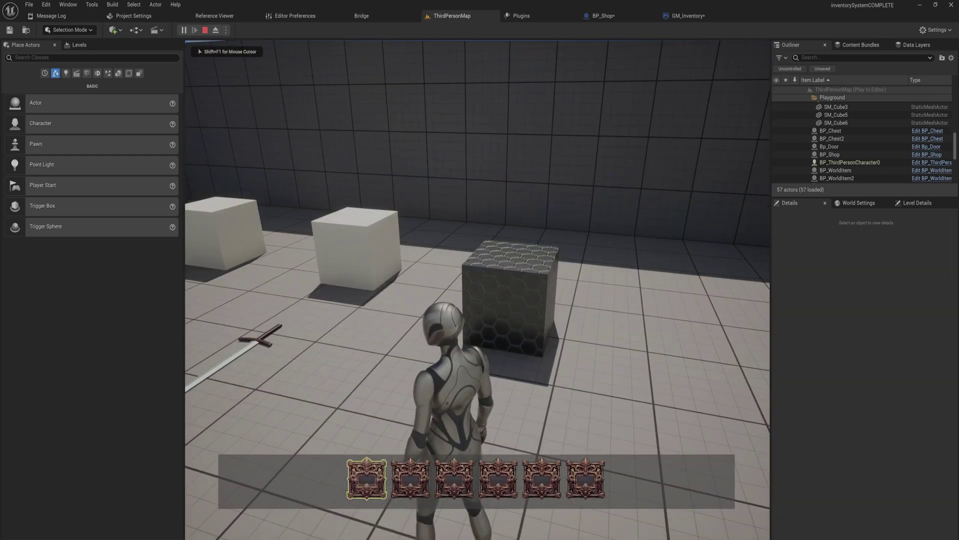
{"action": "key", "text": "Escape"}
Remove the debug Print String and string conversion nodes from BP_Shop's loop
{"action": "left_click", "coordinate": [688, 16]}
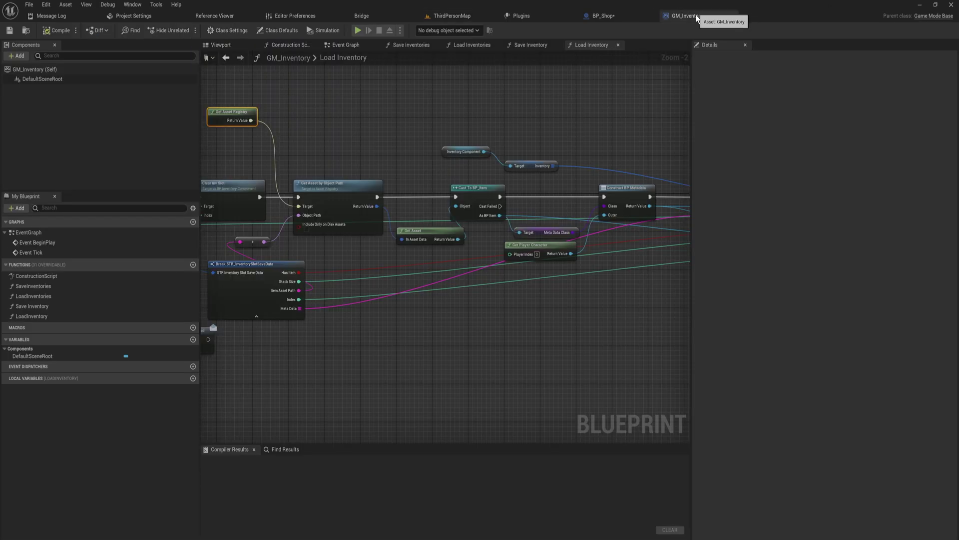
{"action": "left_click", "coordinate": [631, 19]}
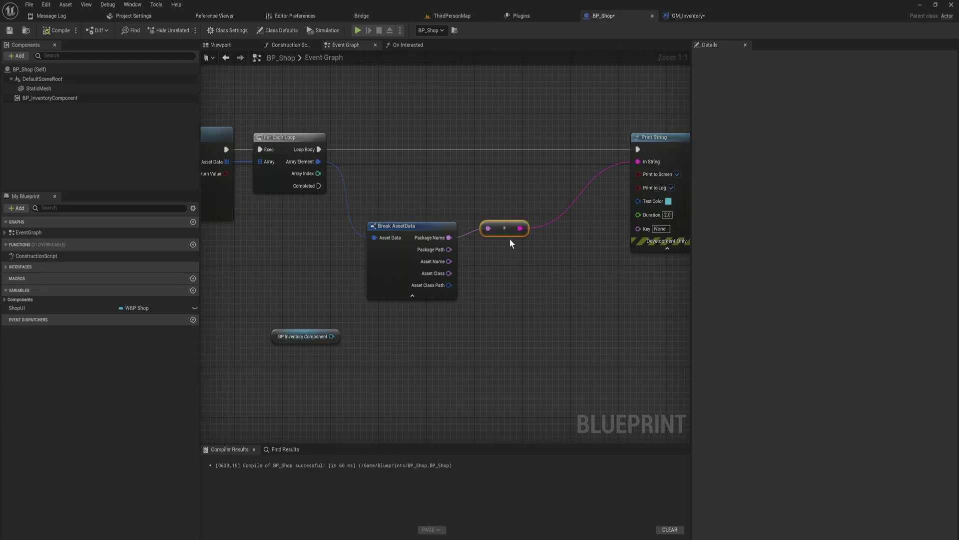
{"action": "left_click_drag", "start_coordinate": [508, 232], "coordinate": [501, 244]}
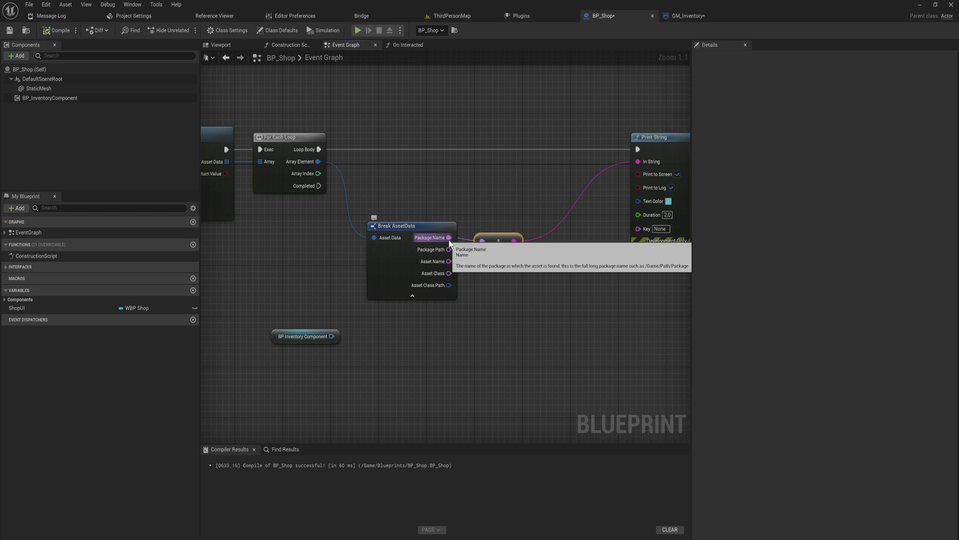
{"action": "left_click", "coordinate": [402, 254]}
{"action": "key", "text": "ctrl+z"}
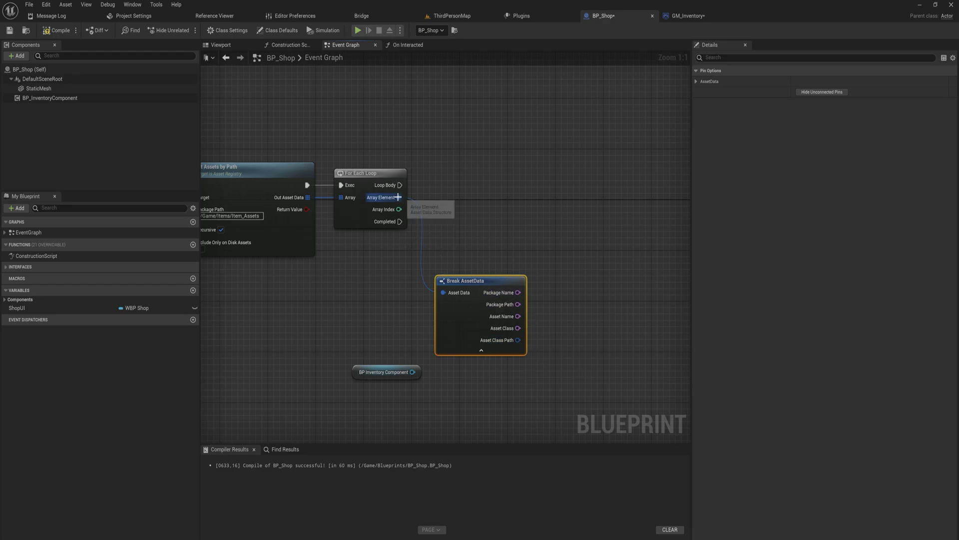
Add a Get Asset node from the loop's Array Element and delete Break AssetData
{"action": "left_click_drag", "start_coordinate": [399, 197], "coordinate": [478, 190]}
{"action": "type", "text": "get"}
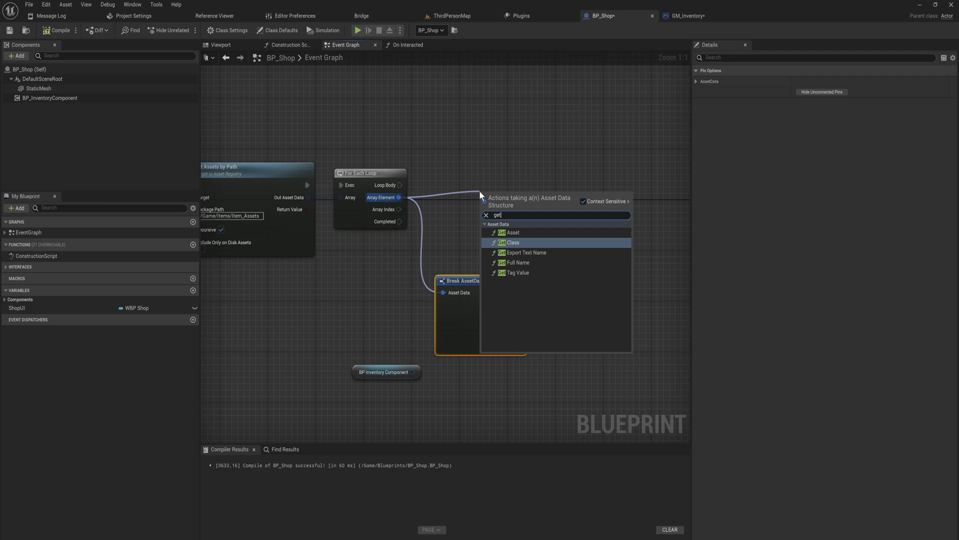
{"action": "left_click", "coordinate": [511, 232]}
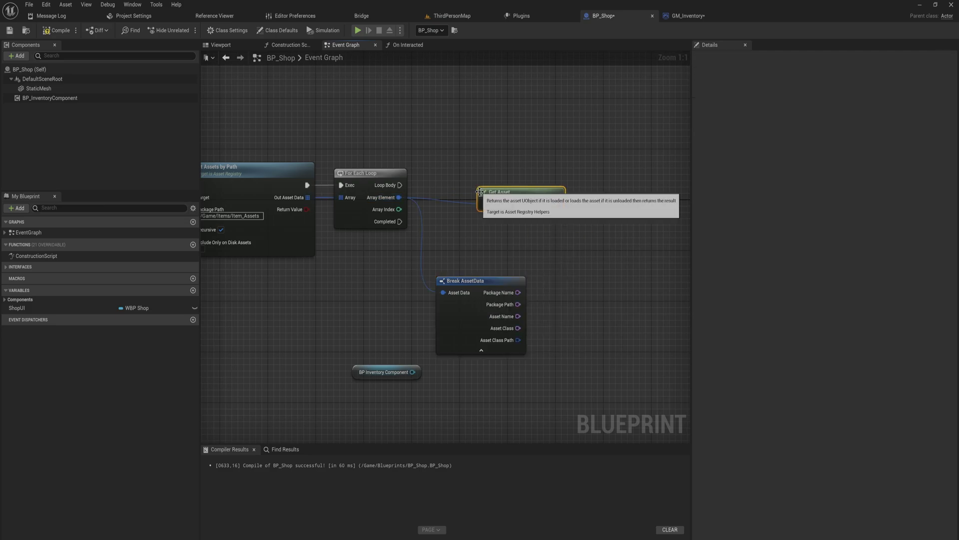
{"action": "left_click_drag", "start_coordinate": [520, 192], "coordinate": [478, 211]}
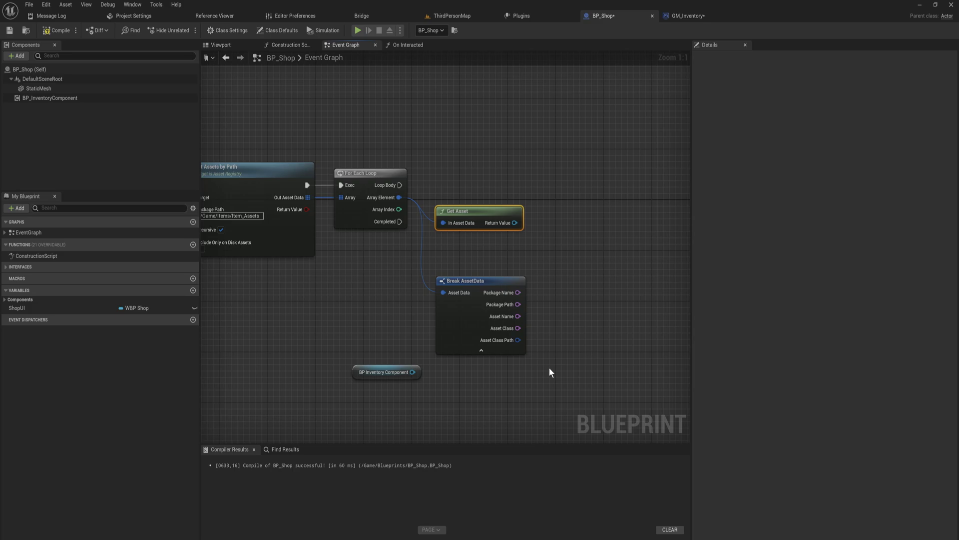
{"action": "left_click", "coordinate": [500, 300]}
{"action": "key", "text": "Delete"}
{"action": "right_click_drag", "start_coordinate": [518, 262], "coordinate": [476, 281]}
Cast Get Asset's return value to BP_Item, driven by the loop's Loop Body
{"action": "left_click_drag", "start_coordinate": [473, 244], "coordinate": [524, 237]}
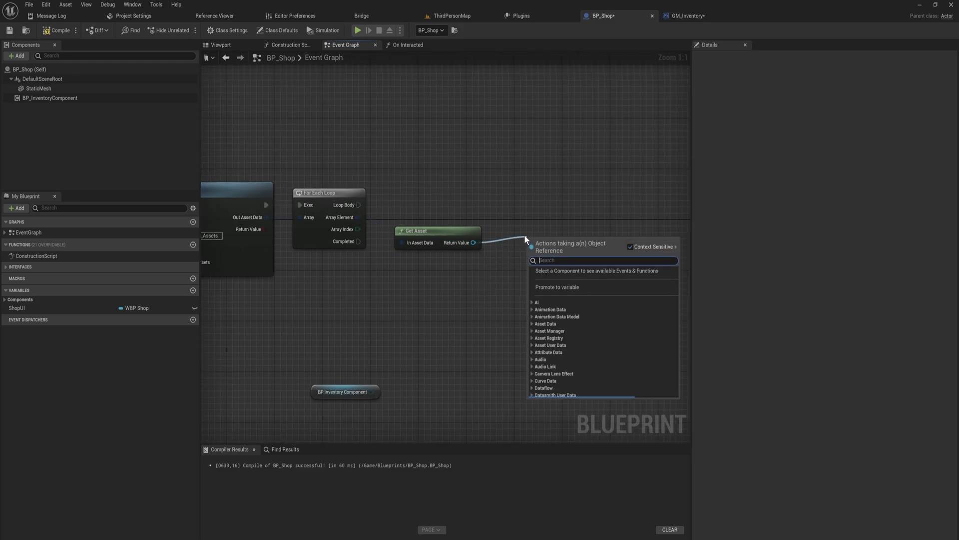
{"action": "type", "text": "cast to item"}
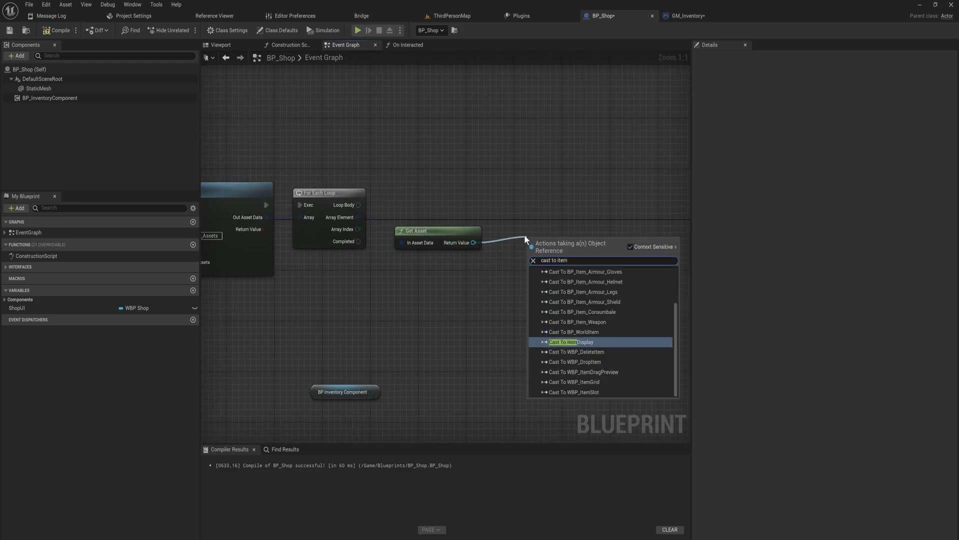
{"action": "scroll", "coordinate": [580, 283], "scroll_direction": "up", "scroll_amount": 2}
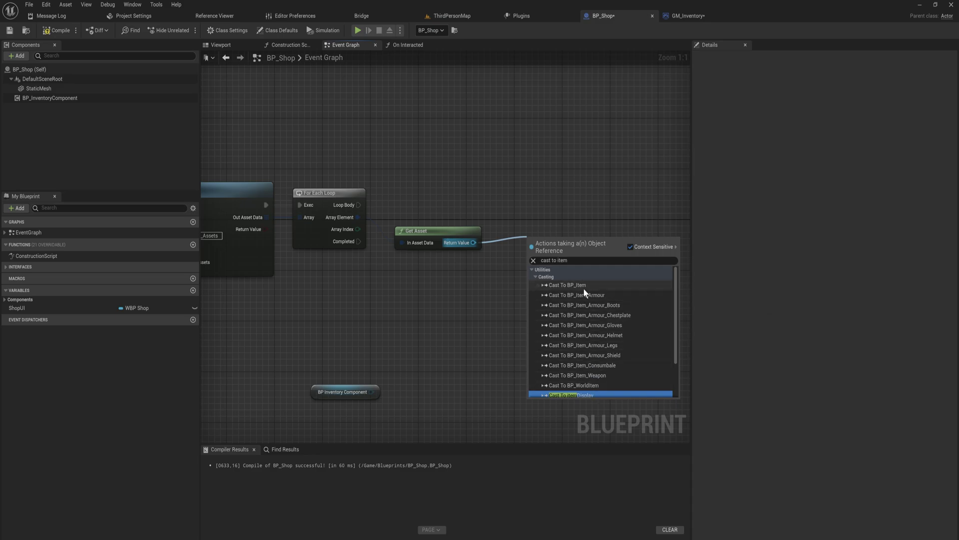
{"action": "left_click", "coordinate": [581, 286]}
{"action": "left_click_drag", "start_coordinate": [559, 242], "coordinate": [551, 215]}
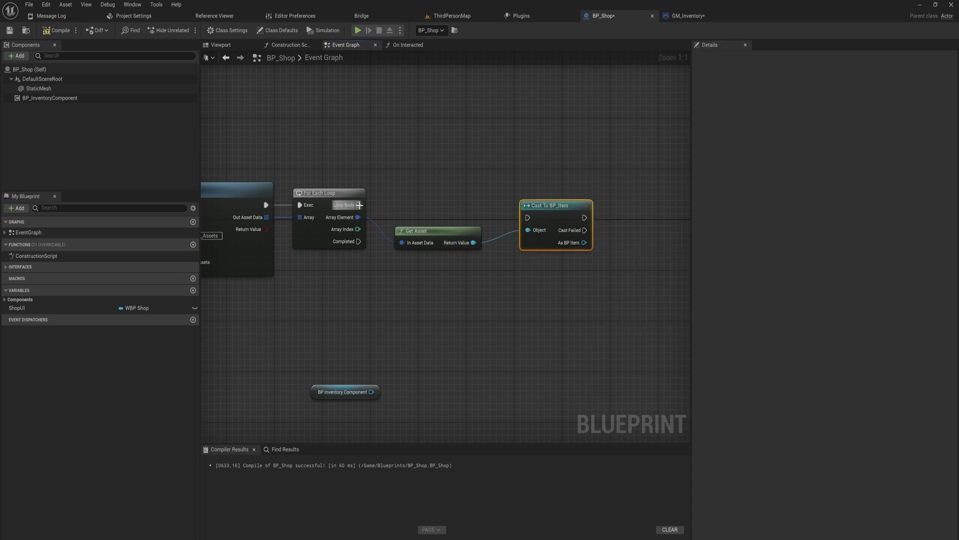
{"action": "left_click_drag", "start_coordinate": [359, 205], "coordinate": [528, 217]}
{"action": "left_click_drag", "start_coordinate": [544, 211], "coordinate": [508, 200]}
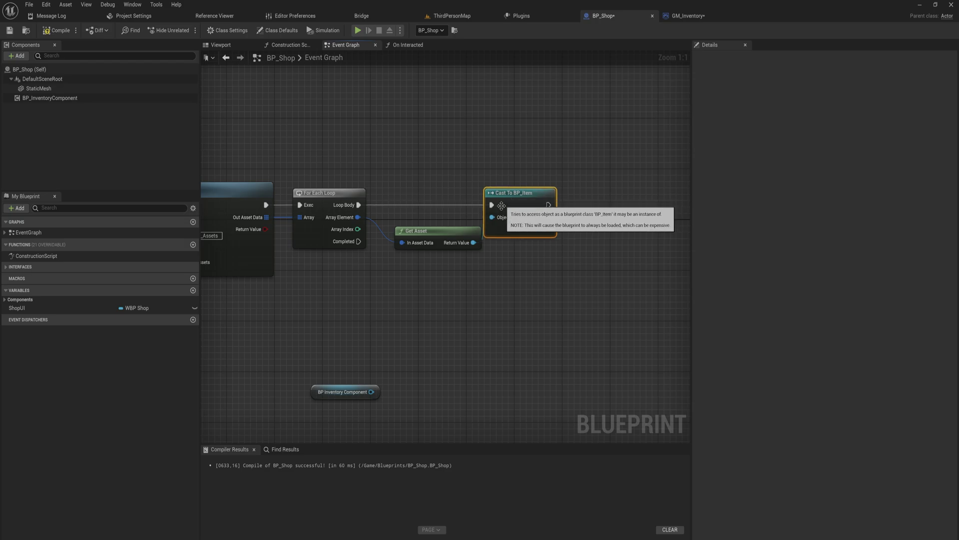
{"action": "left_click_drag", "start_coordinate": [438, 231], "coordinate": [420, 231]}
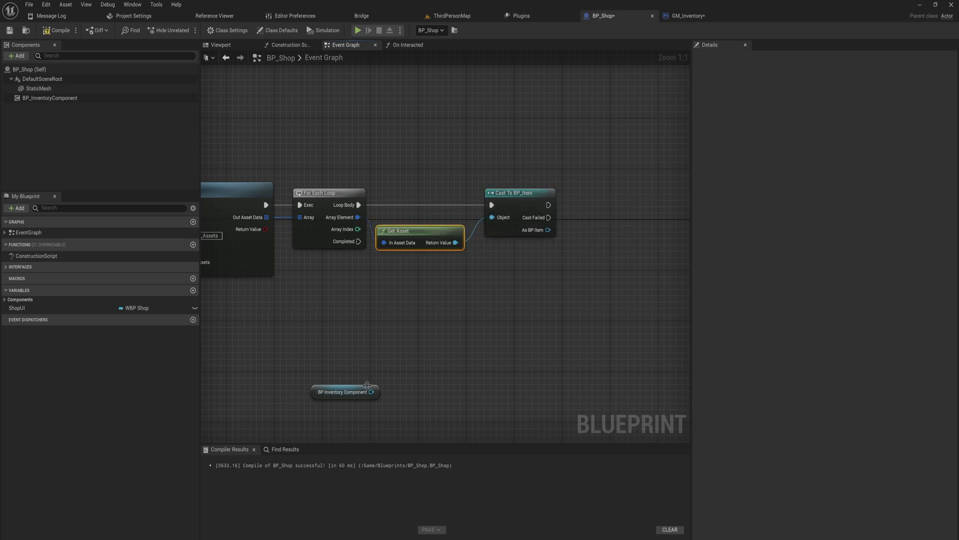
Add the BP Inventory Component's Add Item, fed by the successful cast and its BP_Item
{"action": "left_click_drag", "start_coordinate": [367, 385], "coordinate": [517, 284]}
{"action": "right_click_drag", "start_coordinate": [563, 265], "coordinate": [478, 267]}
{"action": "left_click_drag", "start_coordinate": [421, 302], "coordinate": [470, 277]}
{"action": "type", "text": "add item"}
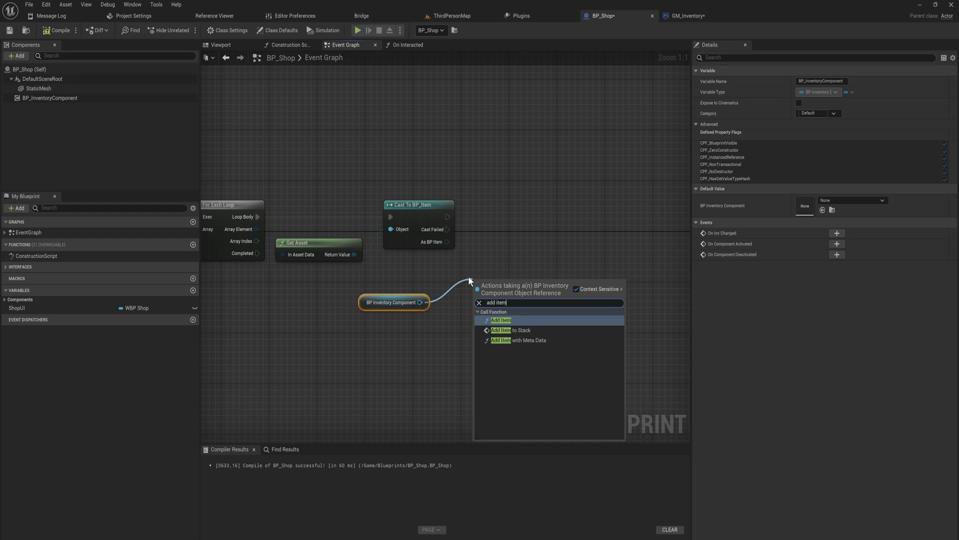
{"action": "key", "text": "Return"}
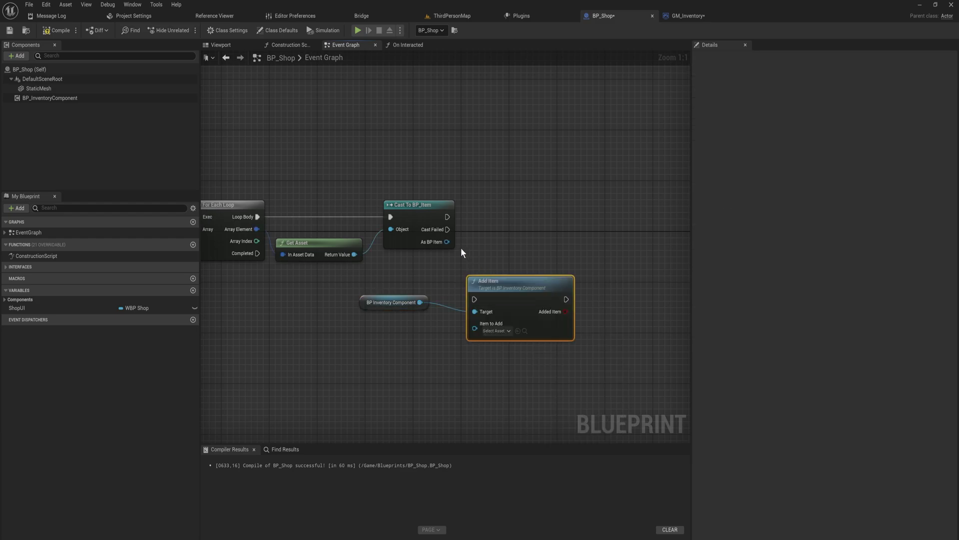
{"action": "left_click_drag", "start_coordinate": [498, 274], "coordinate": [539, 192]}
{"action": "left_click_drag", "start_coordinate": [448, 242], "coordinate": [517, 241]}
{"action": "left_click_drag", "start_coordinate": [446, 217], "coordinate": [517, 217]}
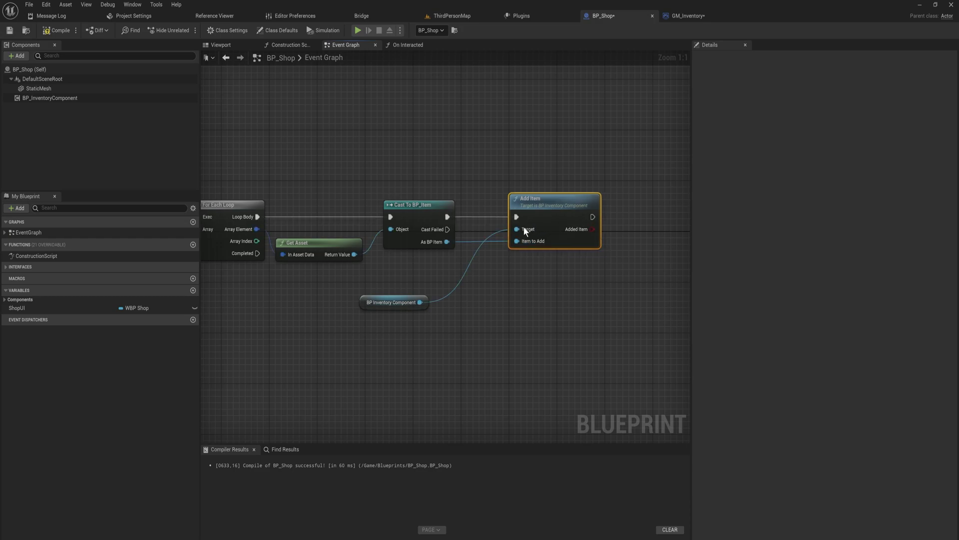
Reposition the BP Inventory Component and new item-adding nodes into a tidy layout
{"action": "right_click_drag", "start_coordinate": [372, 303], "coordinate": [515, 291]}
{"action": "left_click_drag", "start_coordinate": [516, 293], "coordinate": [552, 280]}
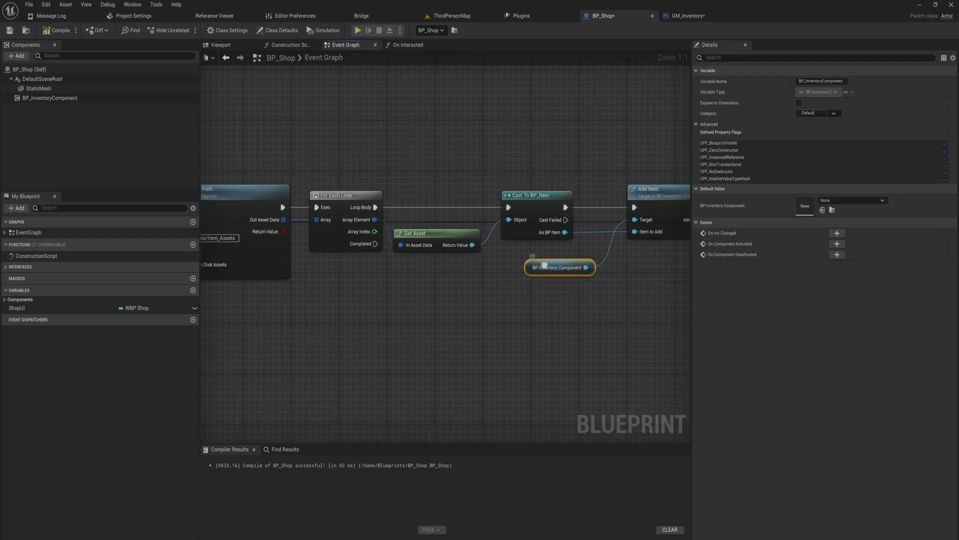
{"action": "right_click_drag", "start_coordinate": [545, 265], "coordinate": [407, 287]}
{"action": "left_click", "coordinate": [531, 330]}
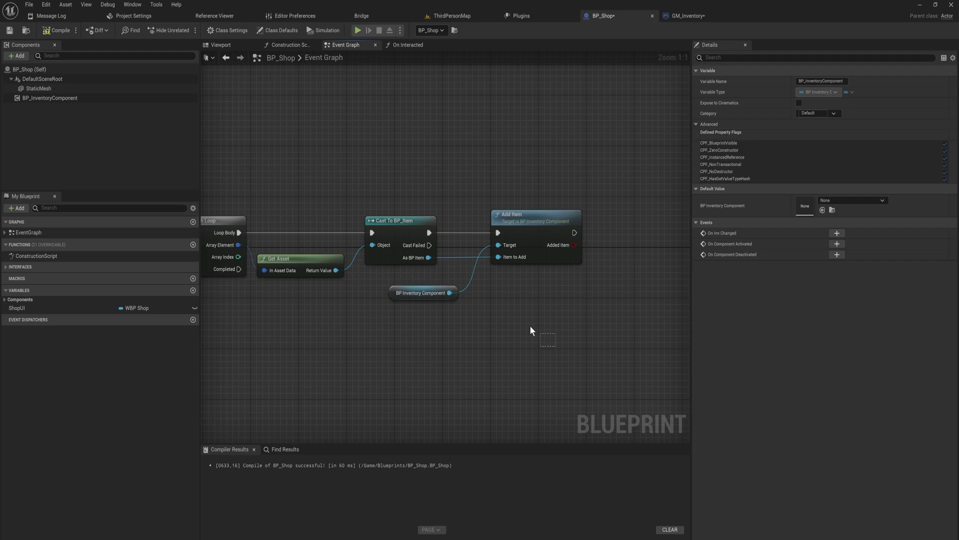
{"action": "left_click_drag", "start_coordinate": [531, 330], "coordinate": [272, 204]}
{"action": "right_click_drag", "start_coordinate": [257, 187], "coordinate": [512, 212]}
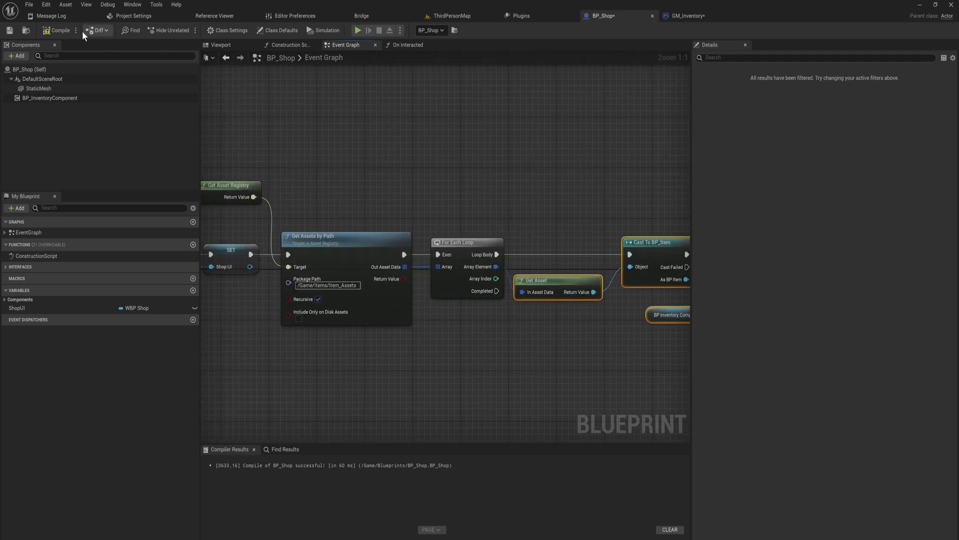
Play ThirdPersonMap and open the chest's inventory in game with E
{"action": "left_click", "coordinate": [447, 15]}
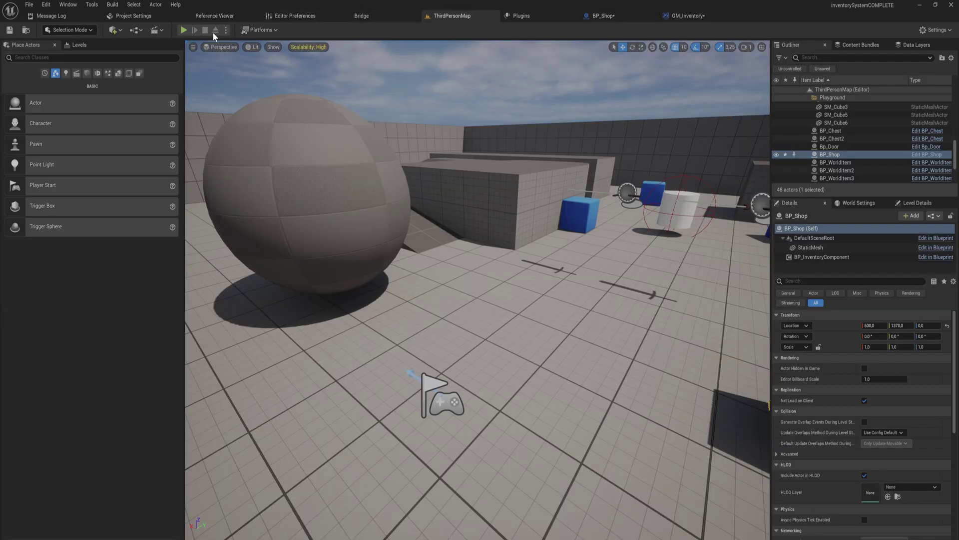
{"action": "left_click", "coordinate": [184, 30]}
{"action": "key", "text": "e"}
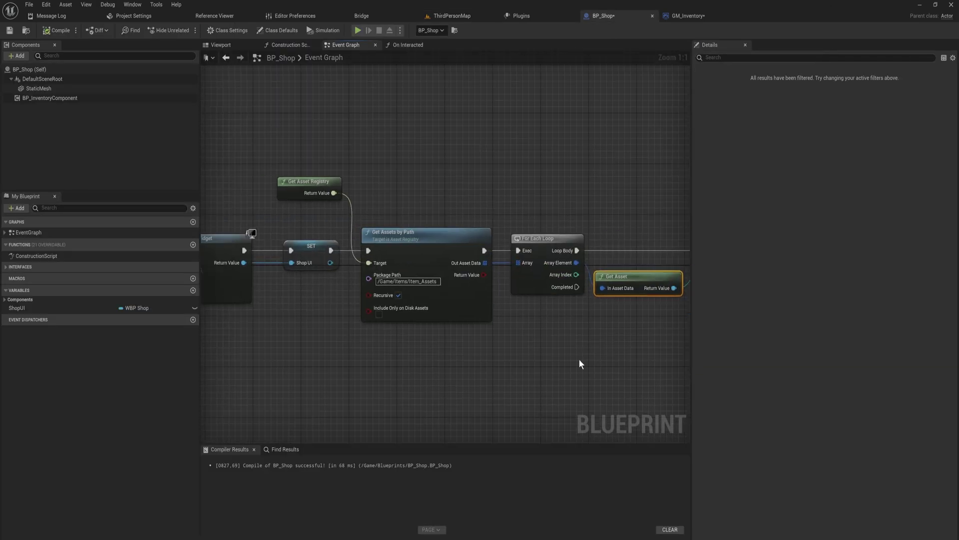
Copy the Weapons folder path and paste /Game/Items/Item_Assets/Weapons into Package Path
{"action": "key", "text": "ctrl+space"}
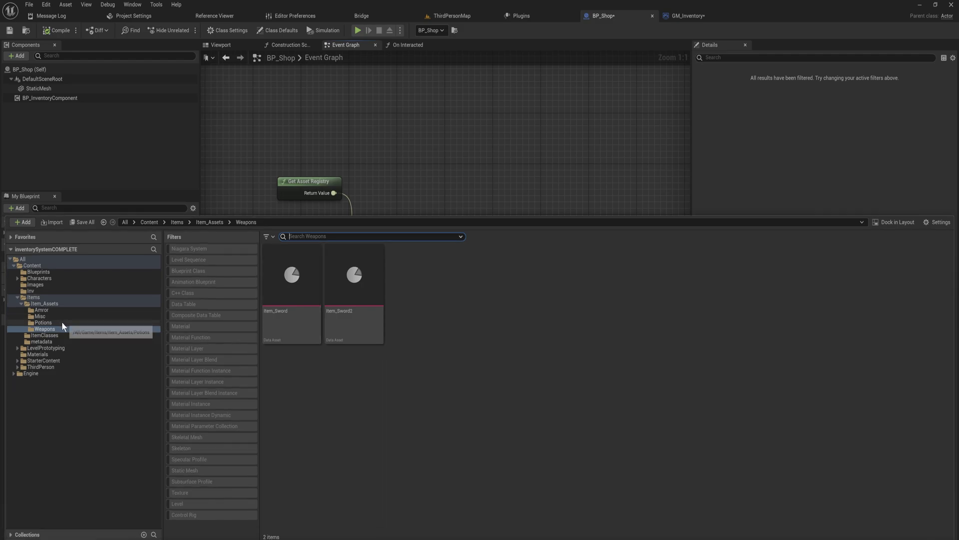
{"action": "left_click", "coordinate": [44, 304]}
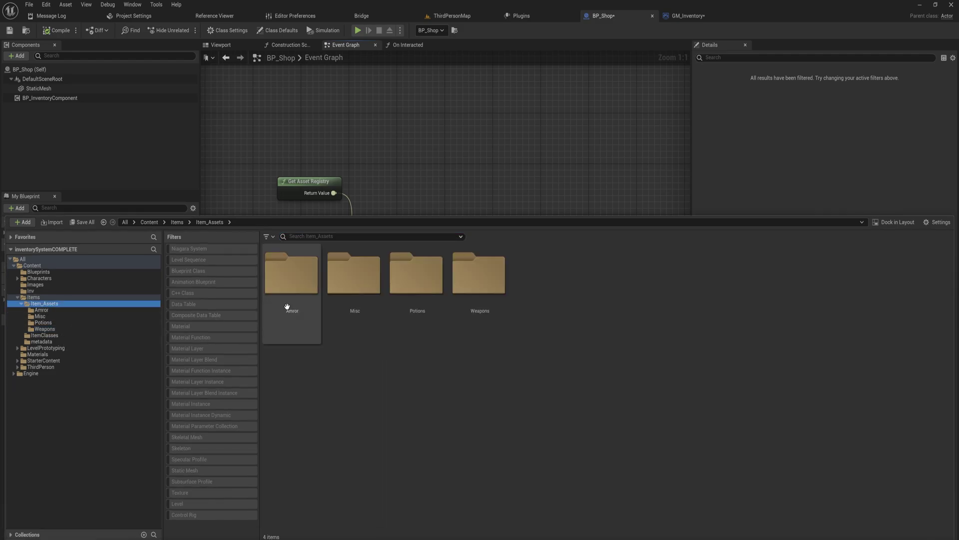
{"action": "left_click", "coordinate": [478, 280]}
{"action": "right_click", "coordinate": [480, 284]}
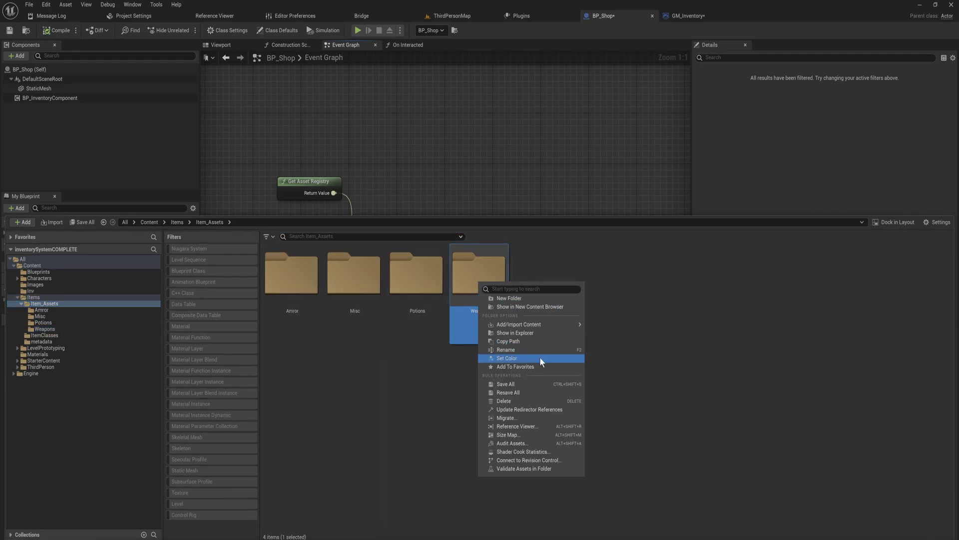
{"action": "left_click", "coordinate": [523, 341]}
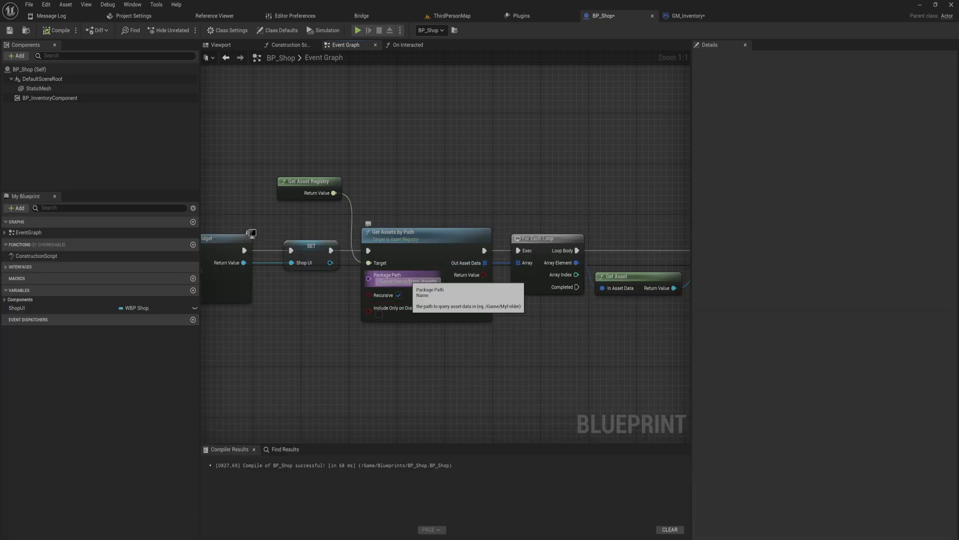
{"action": "left_click", "coordinate": [419, 282]}
{"action": "type", "text": "/Game/Items/Item_Assets/Weapons"}
Compile BP_Shop and review the loop, Get Asset, Cast and Add Item nodes
{"action": "left_click", "coordinate": [59, 31]}
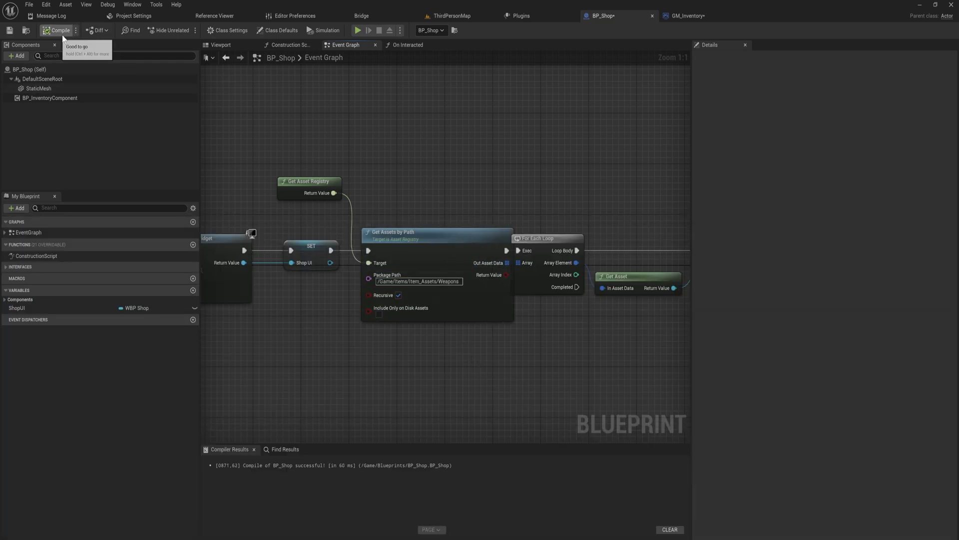
{"action": "right_click_drag", "start_coordinate": [569, 201], "coordinate": [243, 180]}
{"action": "left_click_drag", "start_coordinate": [572, 327], "coordinate": [232, 220]}
{"action": "right_click_drag", "start_coordinate": [232, 220], "coordinate": [517, 231]}
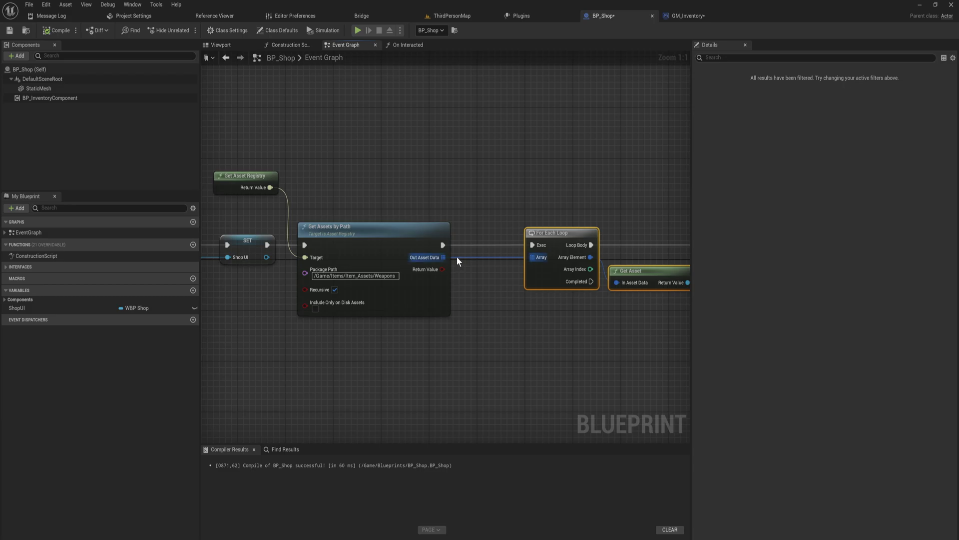
{"action": "left_click", "coordinate": [456, 15]}
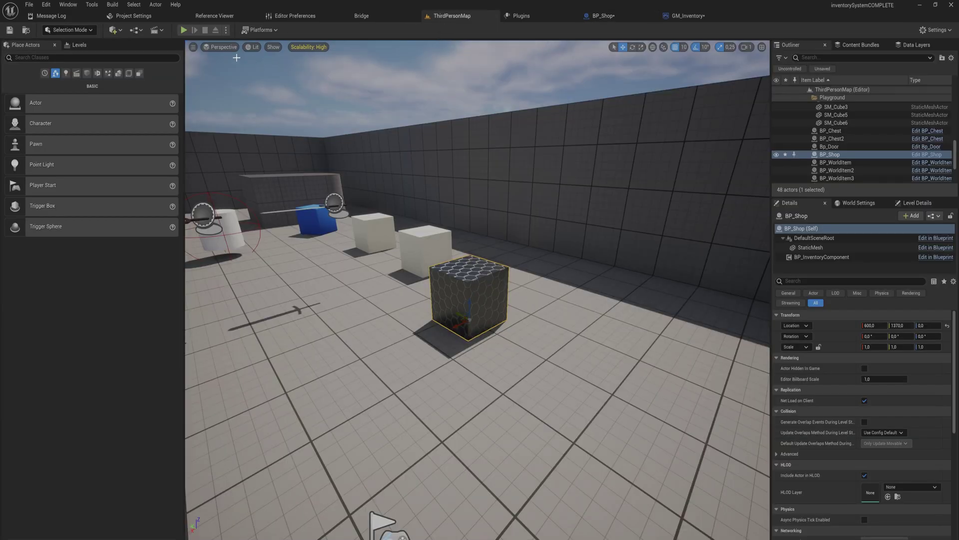
Play the level, walk to the shop, open its inventory with E, then close it
{"action": "left_click", "coordinate": [184, 31]}
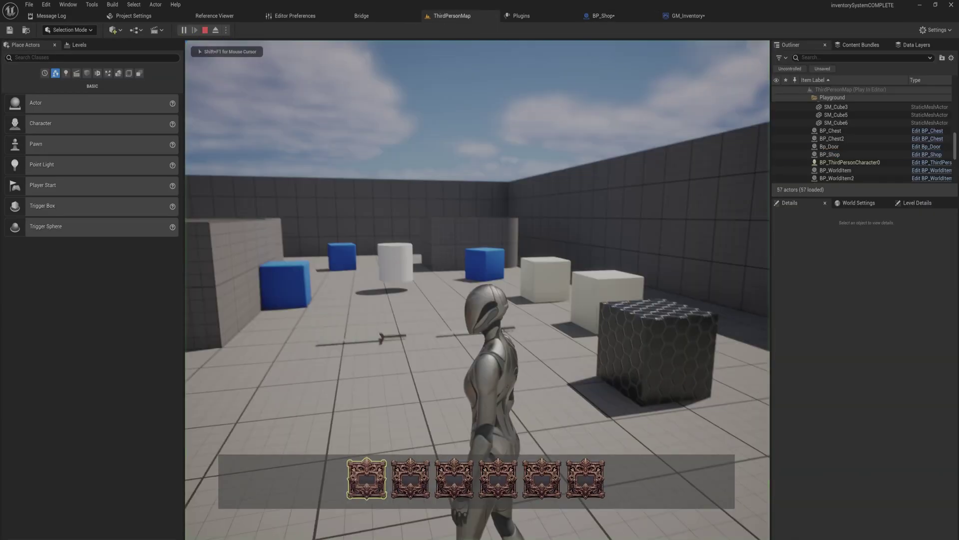
{"action": "key", "text": "w"}
{"action": "key", "text": "e"}
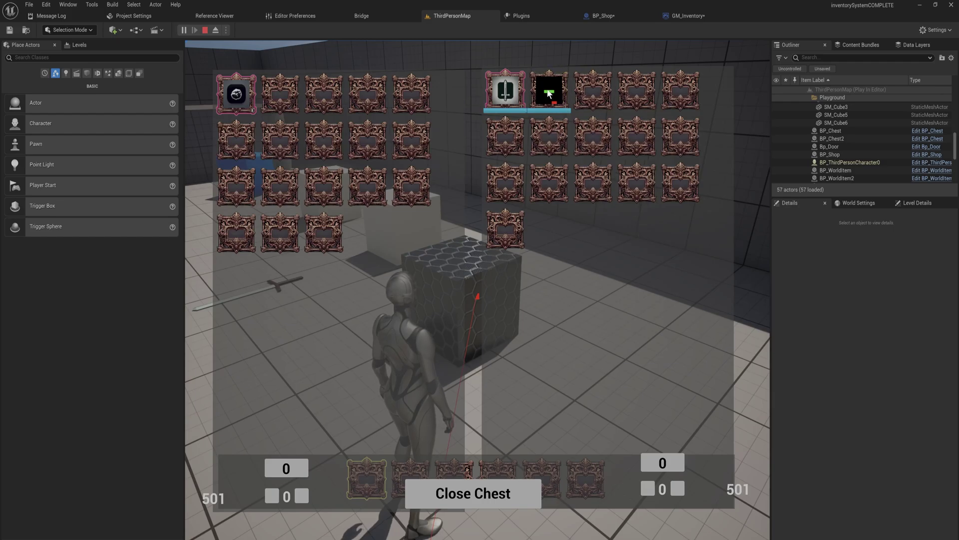
{"action": "left_click", "coordinate": [506, 488]}
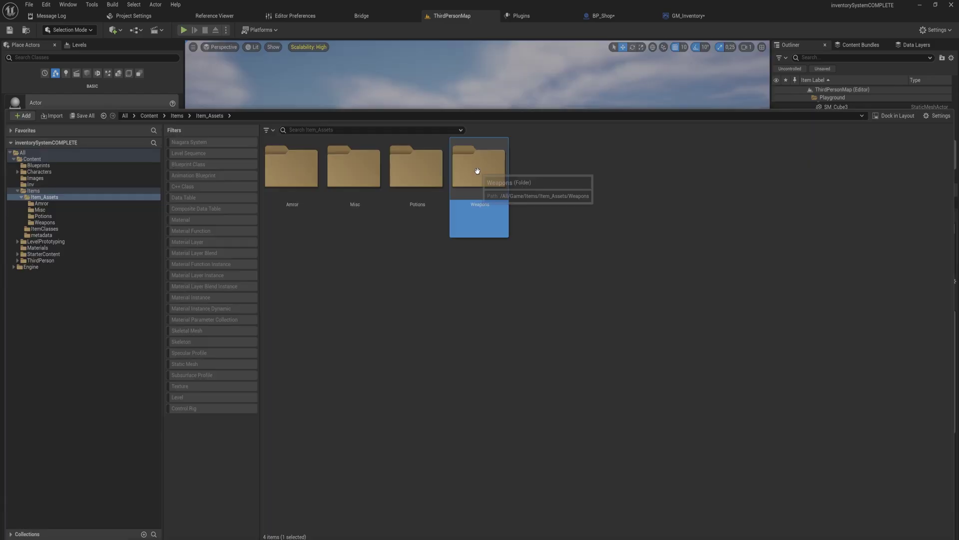
Inside Weapons, create new folders named BeginnersWeapons and mediumWeapons
{"action": "double_click", "coordinate": [479, 169]}
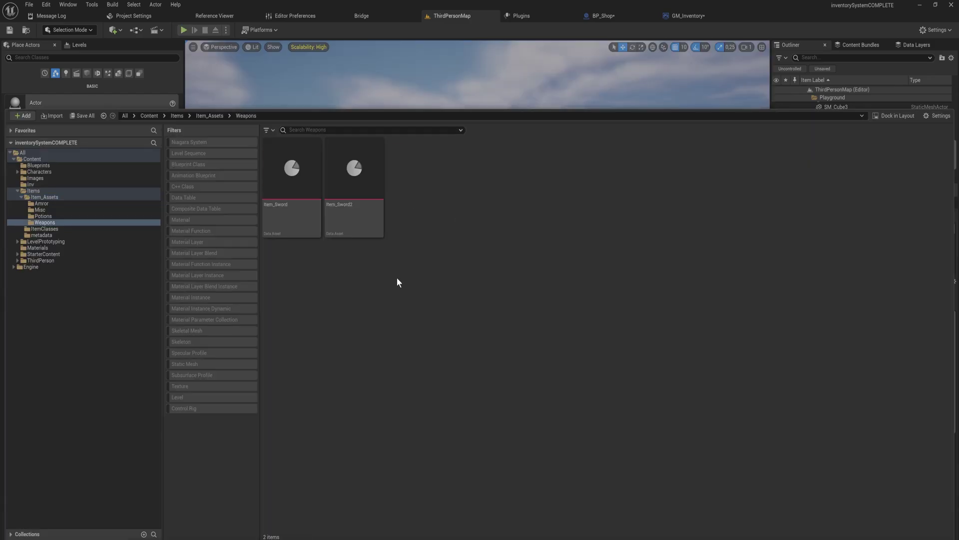
{"action": "right_click", "coordinate": [308, 282]}
{"action": "left_click", "coordinate": [350, 294]}
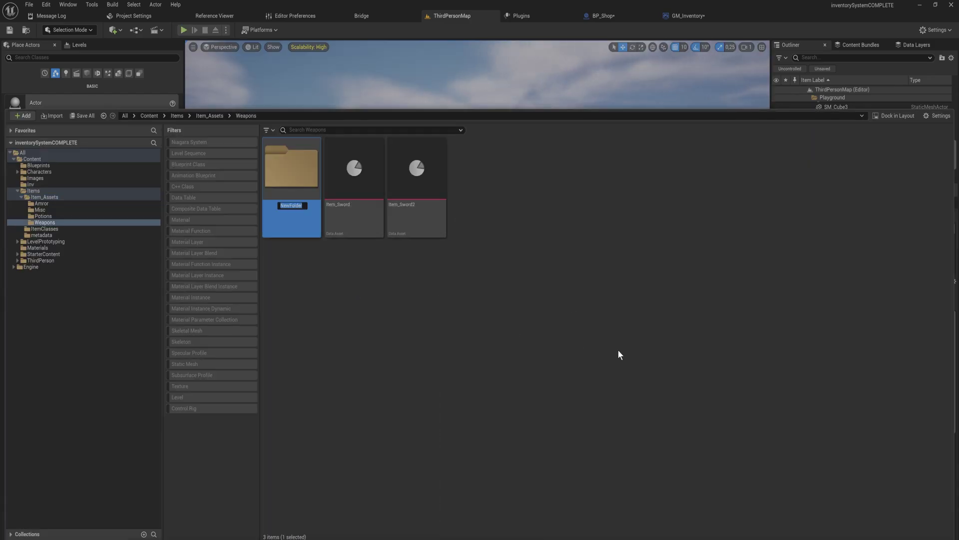
{"action": "type", "text": "BeginnersWeapons"}
{"action": "key", "text": "Return"}
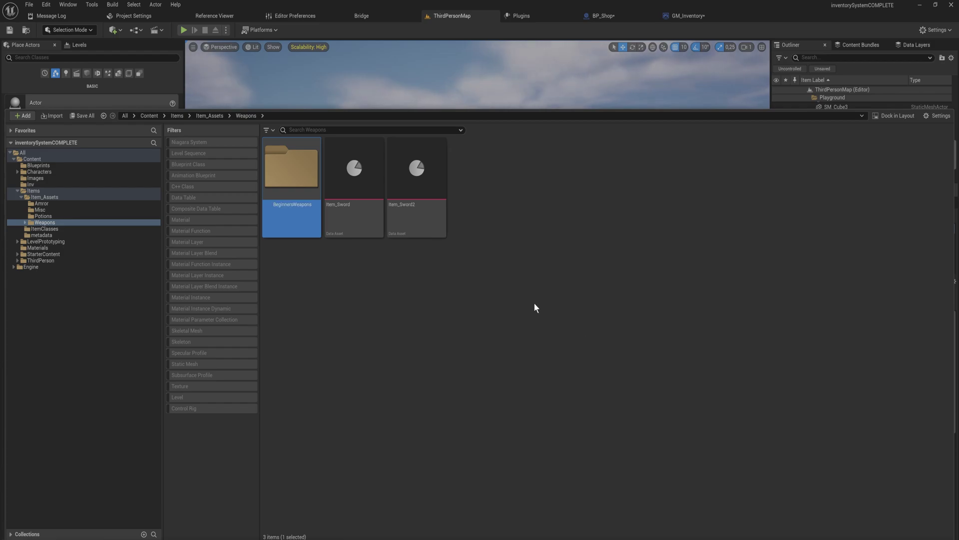
{"action": "right_click", "coordinate": [469, 292]}
{"action": "left_click", "coordinate": [508, 295]}
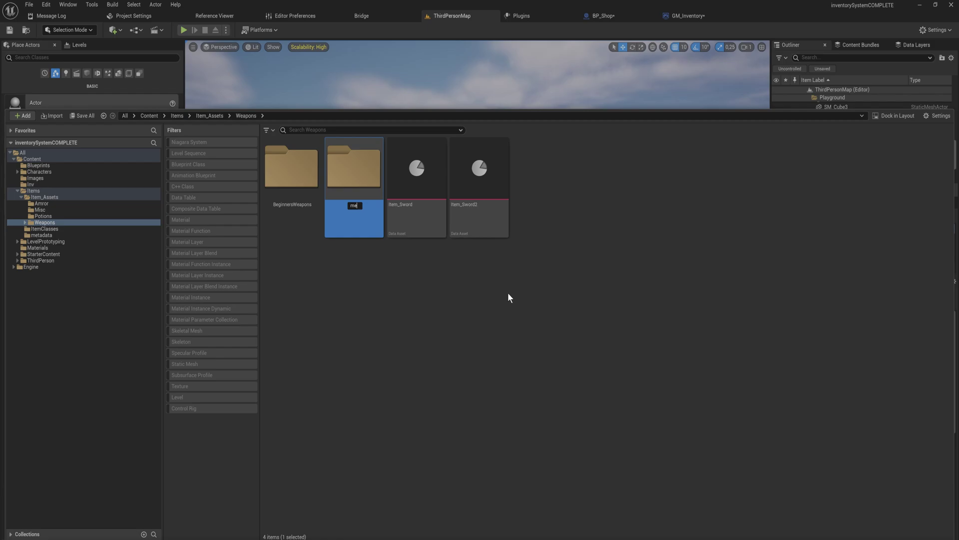
{"action": "type", "text": "mediumWeapons"}
{"action": "key", "text": "Return"}
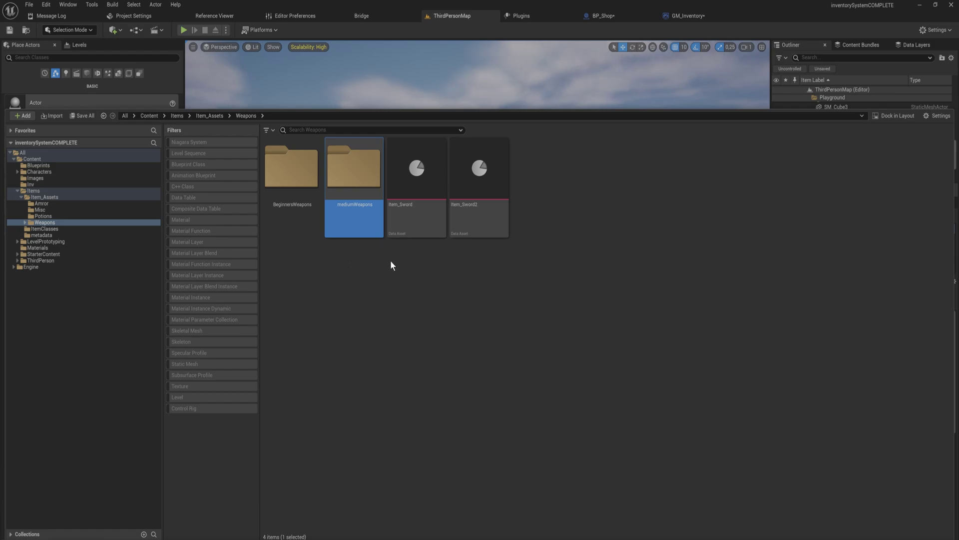
Compare the Item_Sword and Item_Sword2 assets, then browse Items > Item_Assets to the Weapons folder
{"action": "left_click", "coordinate": [429, 235]}
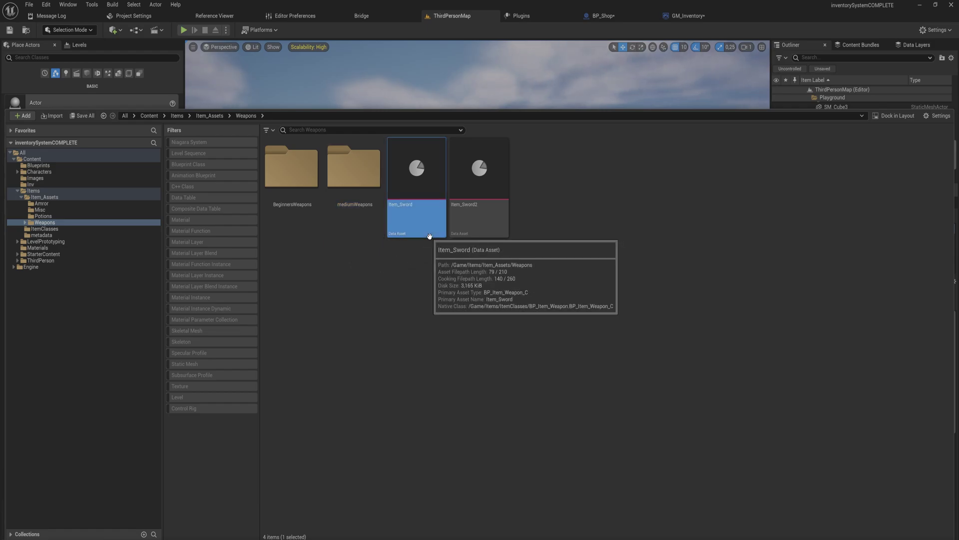
{"action": "left_click", "coordinate": [482, 208]}
{"action": "left_click", "coordinate": [428, 203]}
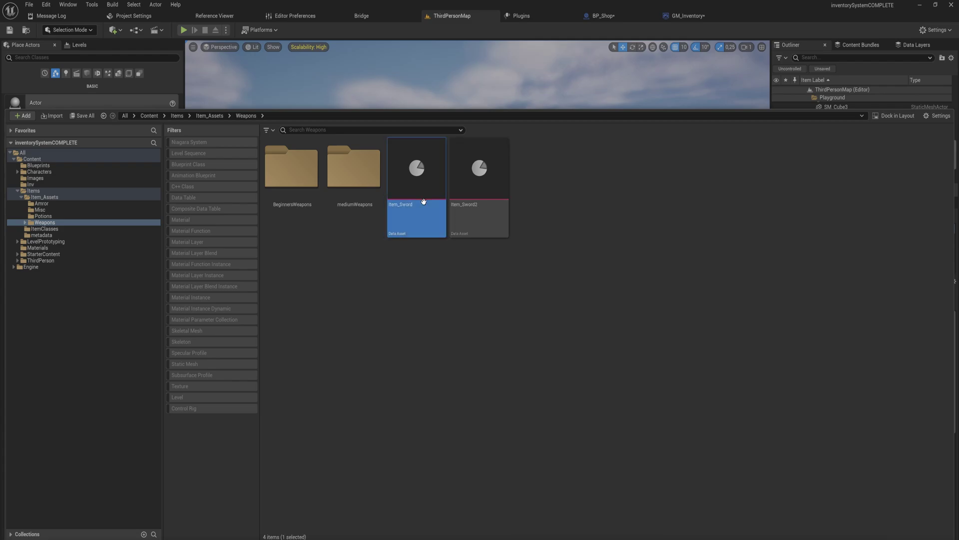
{"action": "left_click", "coordinate": [482, 212]}
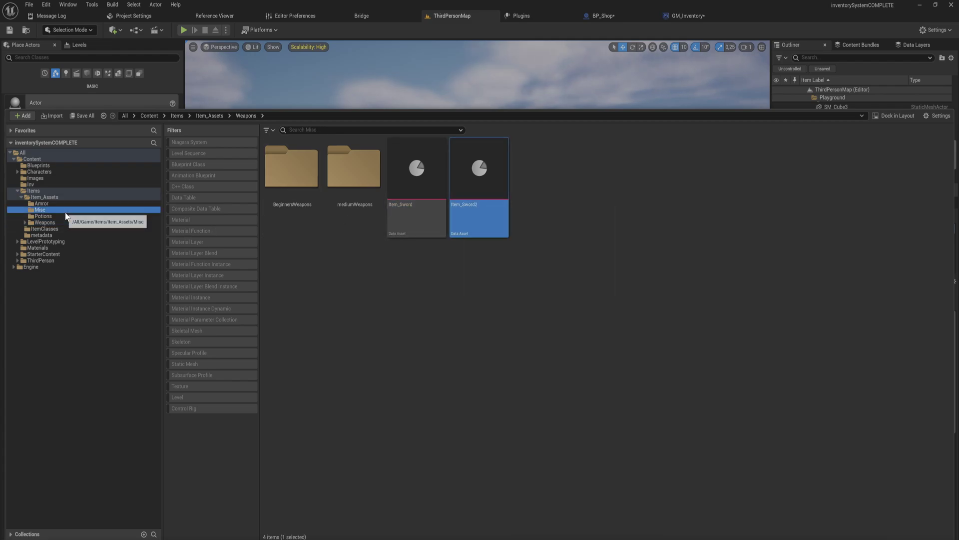
{"action": "left_click", "coordinate": [65, 211]}
{"action": "left_click", "coordinate": [55, 197]}
{"action": "left_click", "coordinate": [44, 192]}
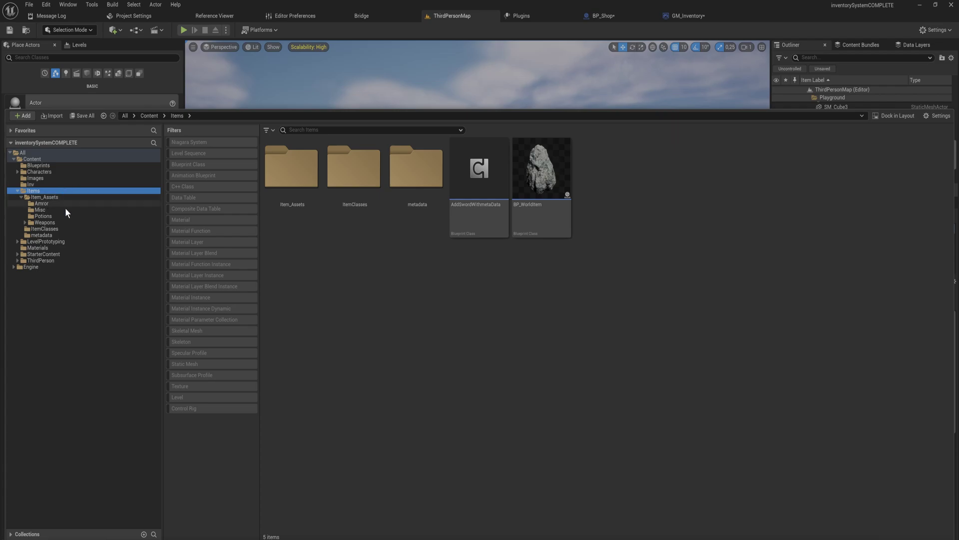
{"action": "left_click", "coordinate": [54, 222]}
Move Item_Sword from Weapons into the Amror folder
{"action": "left_click", "coordinate": [419, 224]}
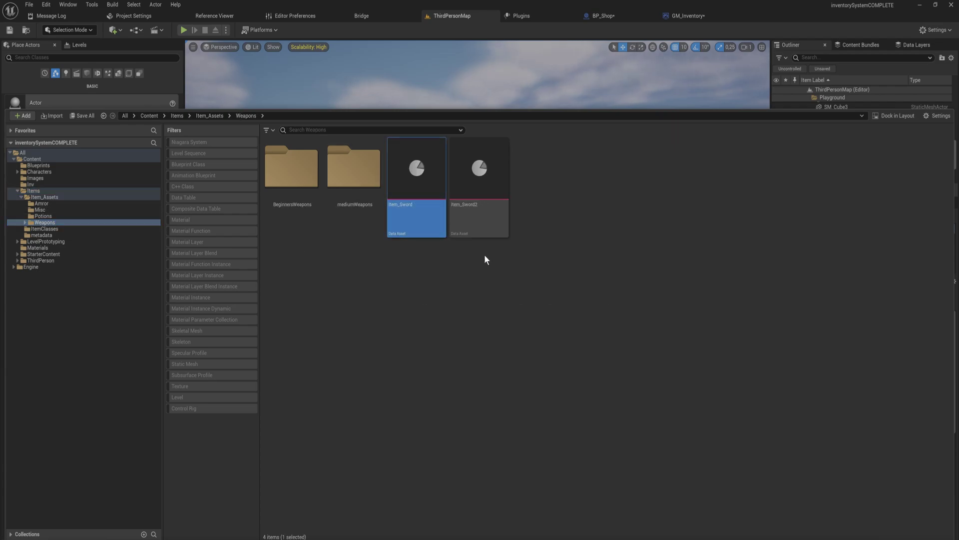
{"action": "left_click_drag", "start_coordinate": [422, 219], "coordinate": [84, 206]}
{"action": "left_click", "coordinate": [116, 220]}
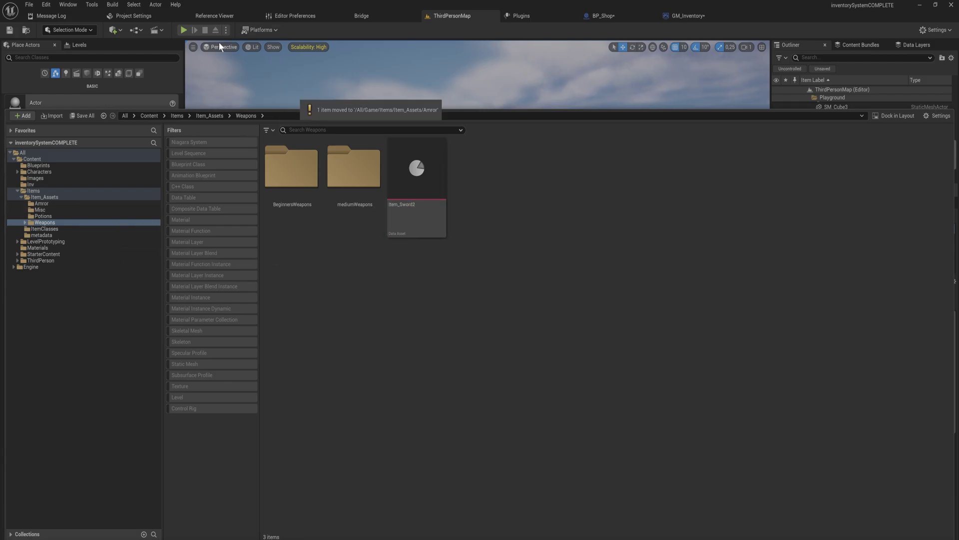
Playtest and interact with the shop to check it now offers only Item_Sword2
{"action": "left_click", "coordinate": [184, 30]}
{"action": "key", "text": "e"}
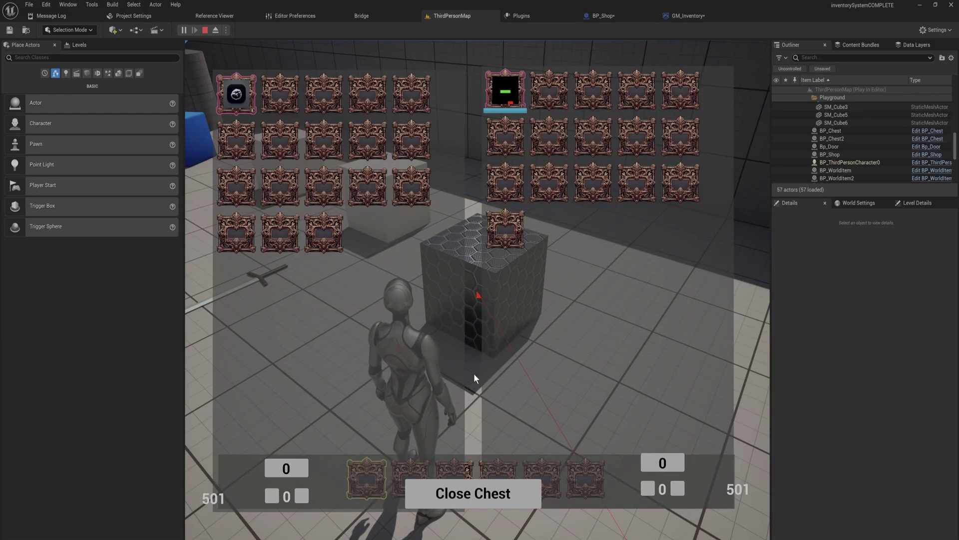
{"action": "key", "text": "Escape"}
{"action": "key", "text": "ctrl+space"}
Move Item_Sword from the Amror folder back into Weapons
{"action": "left_click", "coordinate": [55, 203]}
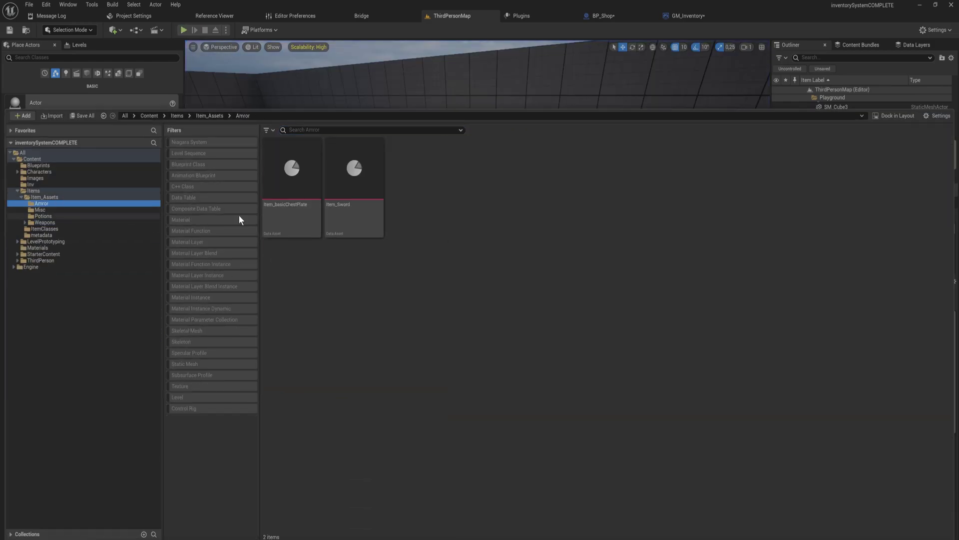
{"action": "left_click_drag", "start_coordinate": [371, 208], "coordinate": [106, 224]}
{"action": "left_click", "coordinate": [157, 240]}
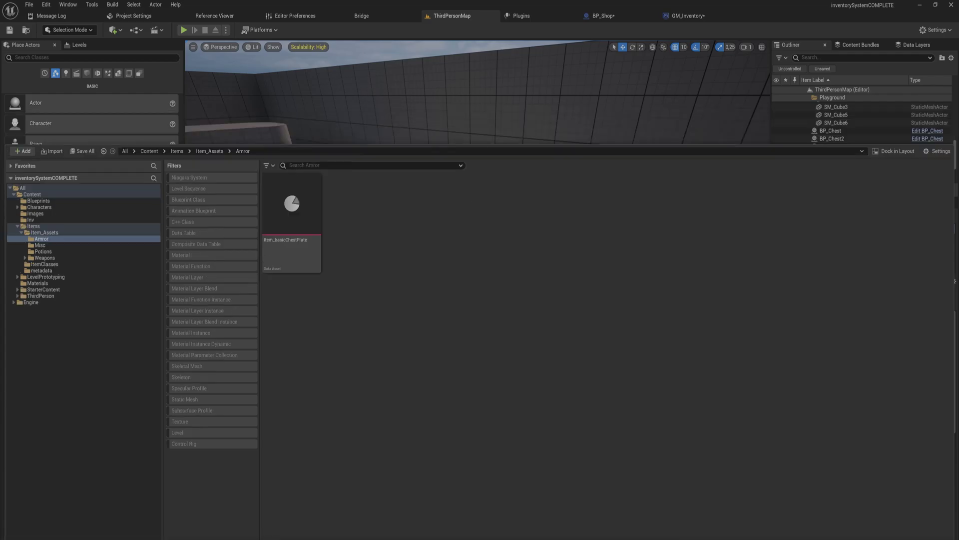
Review the Amror, Potions and Weapons folders under Item_Assets, then branch a wire off Get Asset Registry
{"action": "key", "text": "ctrl+space"}
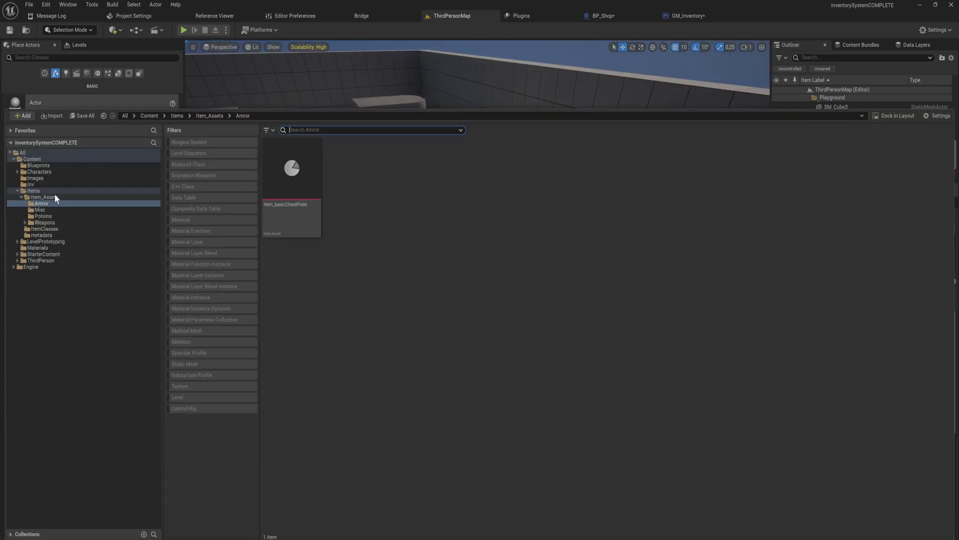
{"action": "left_click", "coordinate": [53, 192]}
{"action": "left_click", "coordinate": [64, 197]}
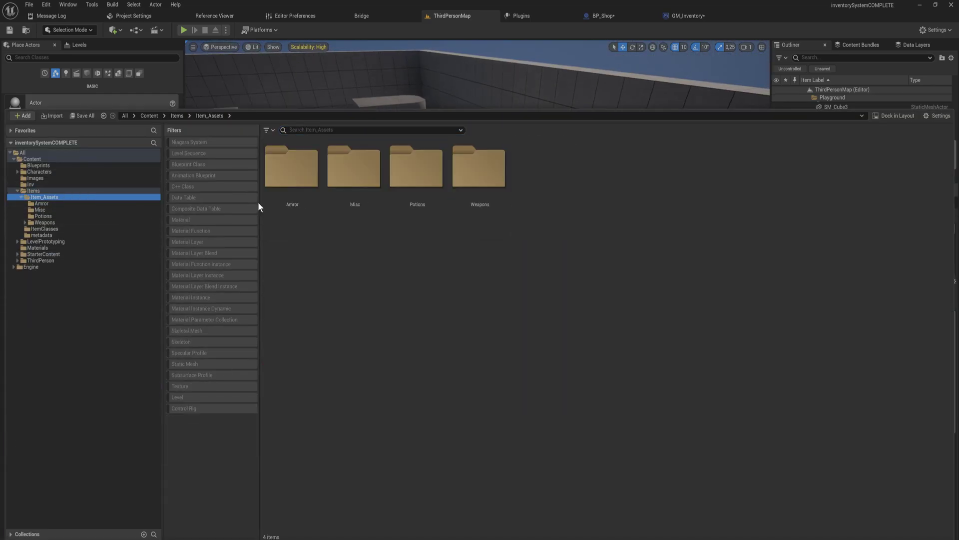
{"action": "left_click", "coordinate": [287, 170]}
{"action": "left_click", "coordinate": [407, 170]}
{"action": "left_click", "coordinate": [489, 172]}
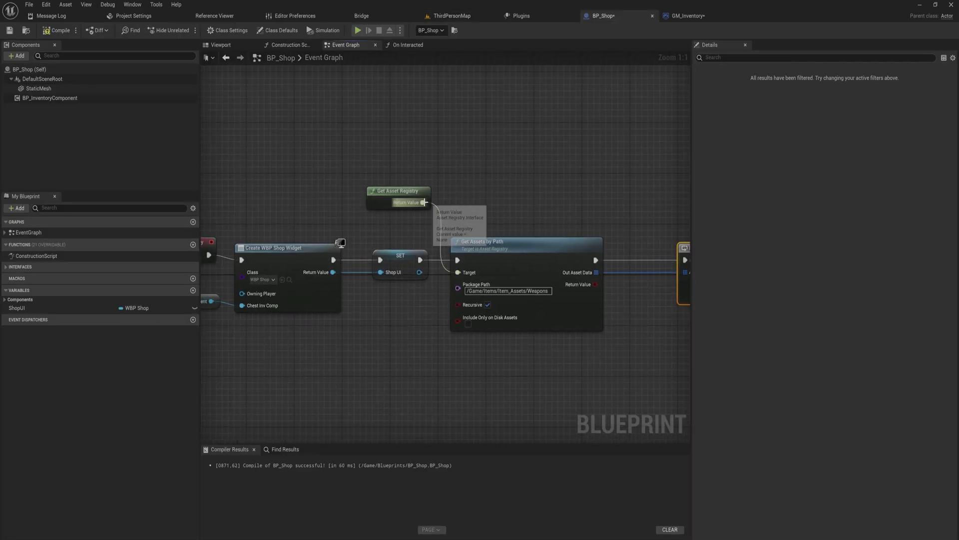
{"action": "left_click_drag", "start_coordinate": [423, 202], "coordinate": [575, 161]}
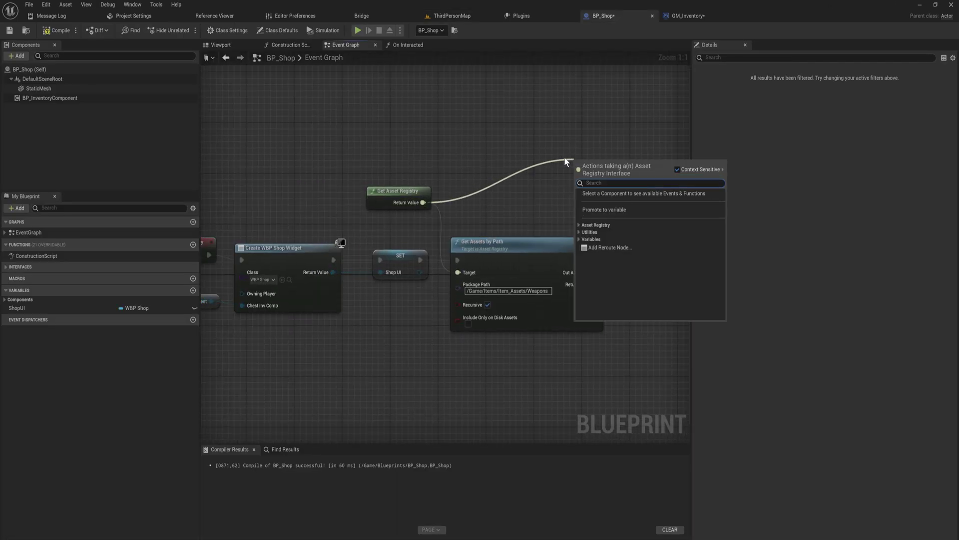
Search 'asset' in the Get Asset Registry action menu and scroll through the matching functions
{"action": "type", "text": "asset"}
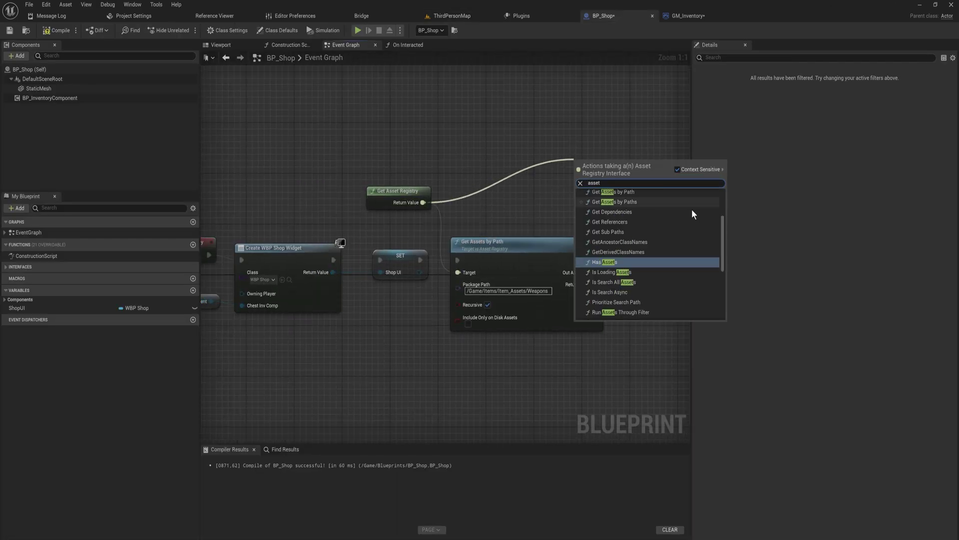
{"action": "mouse_move", "coordinate": [721, 244]}
{"action": "left_mouse_down"}
{"action": "mouse_move", "coordinate": [722, 210]}
{"action": "mouse_move", "coordinate": [722, 272]}
{"action": "mouse_move", "coordinate": [723, 248]}
{"action": "left_mouse_up"}
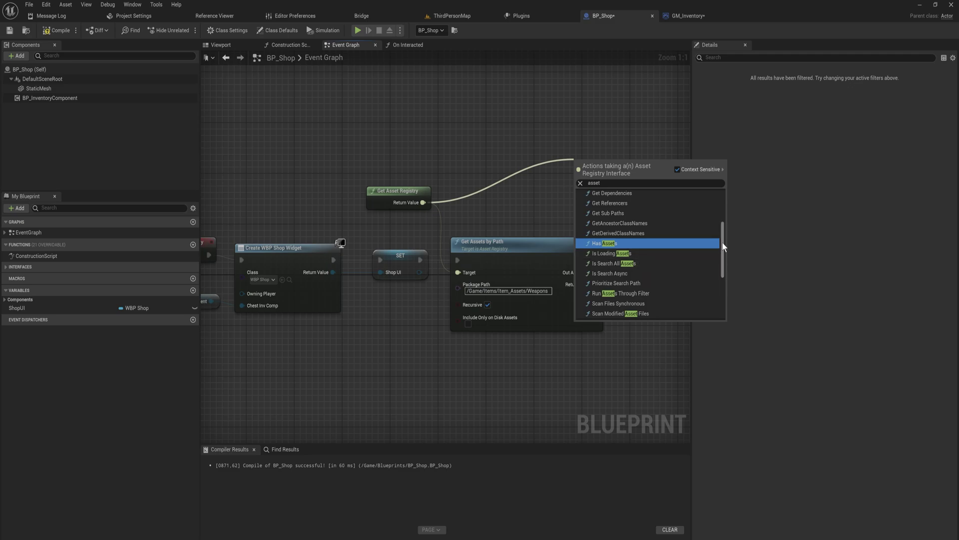
{"action": "left_click_drag", "start_coordinate": [723, 248], "coordinate": [714, 204]}
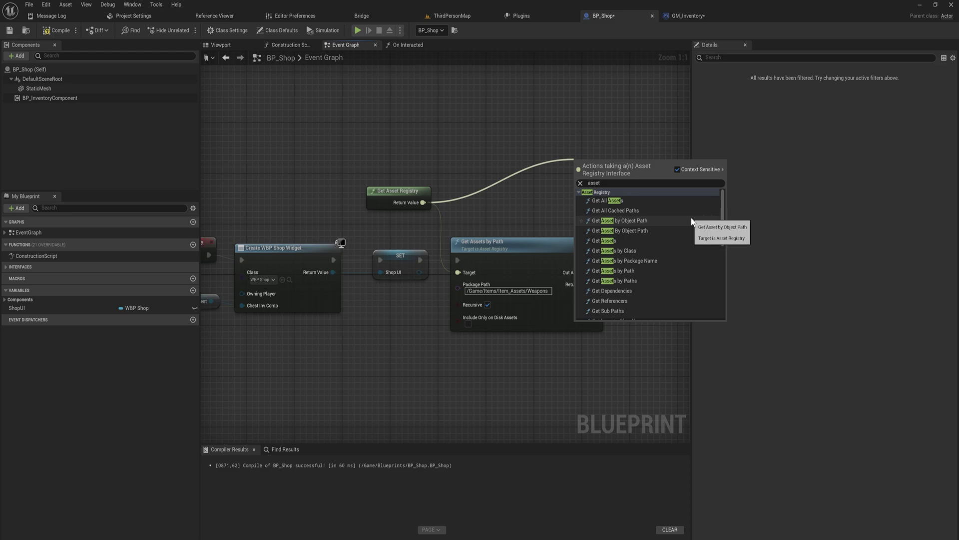